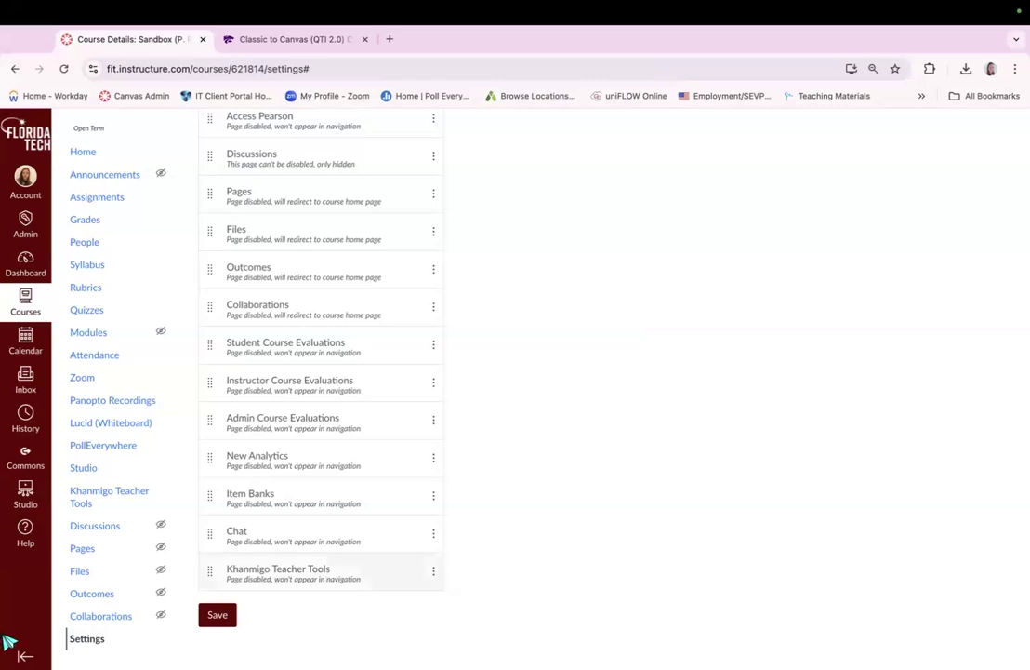
Enable Khanmigo Teacher Tools in the course navigation, placed between Syllabus and Rubrics, and save the navigation settings
scroll(415, 351, "up", 2)
scroll(416, 351, "up", 15)
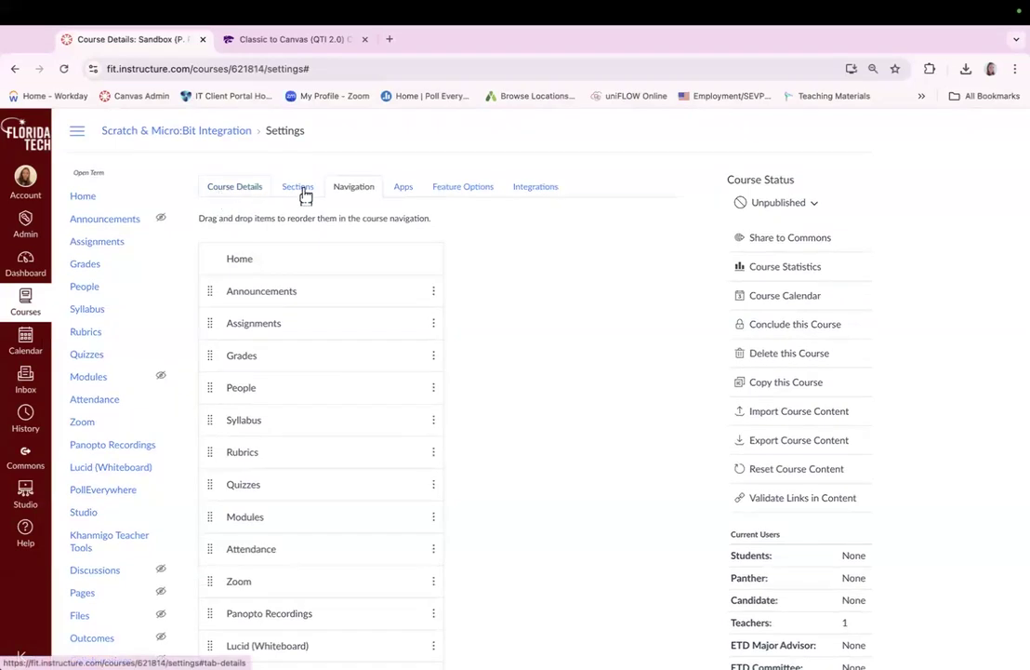
left_click(359, 193)
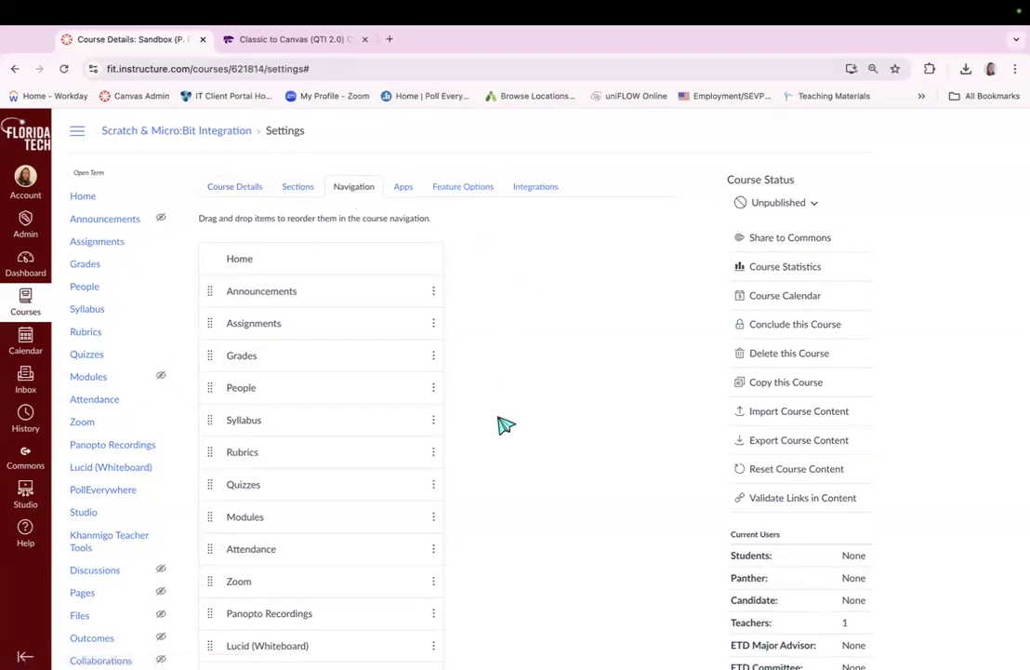
scroll(506, 423, "down", 10)
scroll(506, 423, "down", 10)
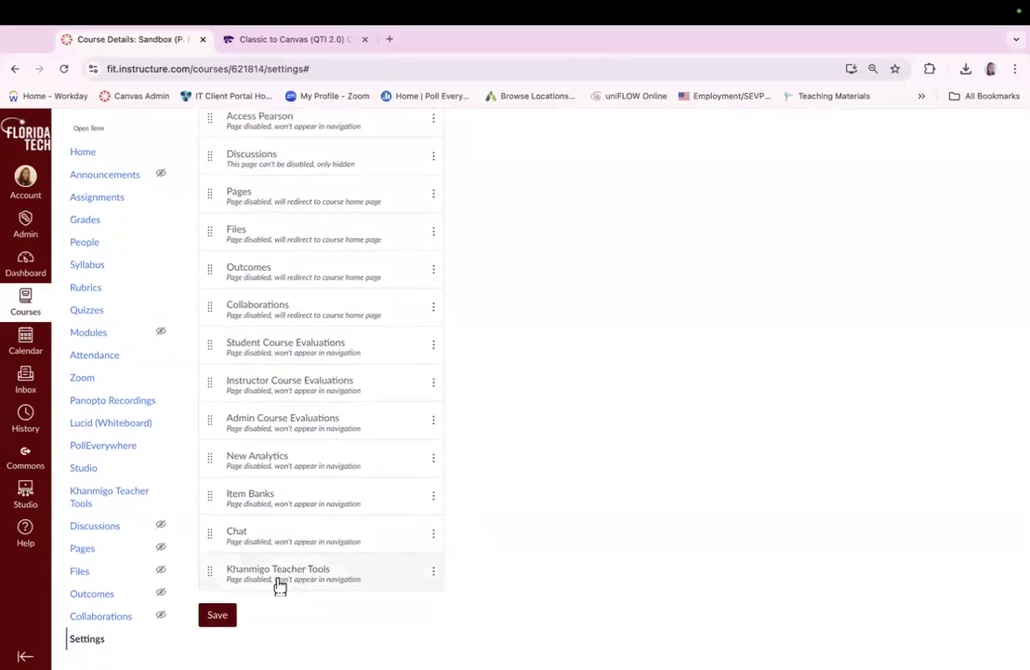
left_click(433, 577)
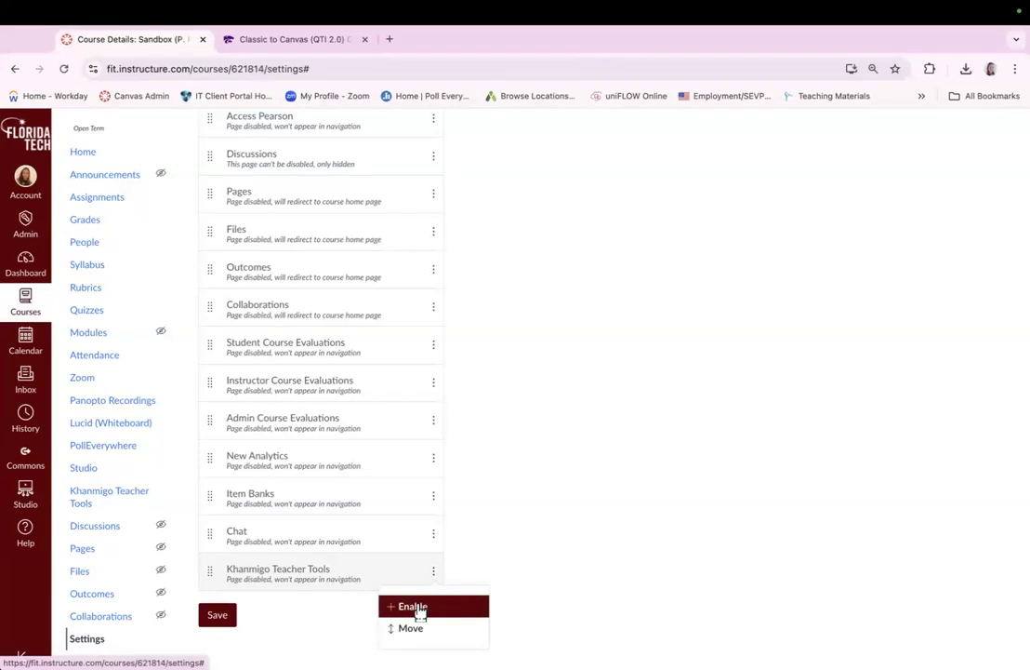
right_click(425, 577)
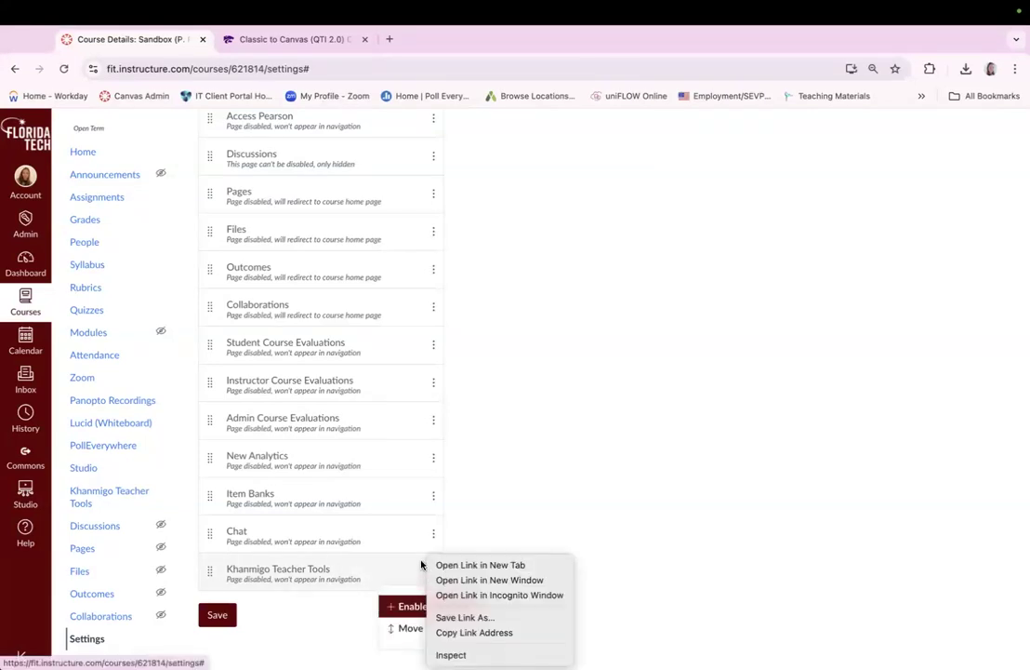
key("Escape")
left_click_drag(434, 575, 365, 465)
left_click_drag(359, 395, 348, 232)
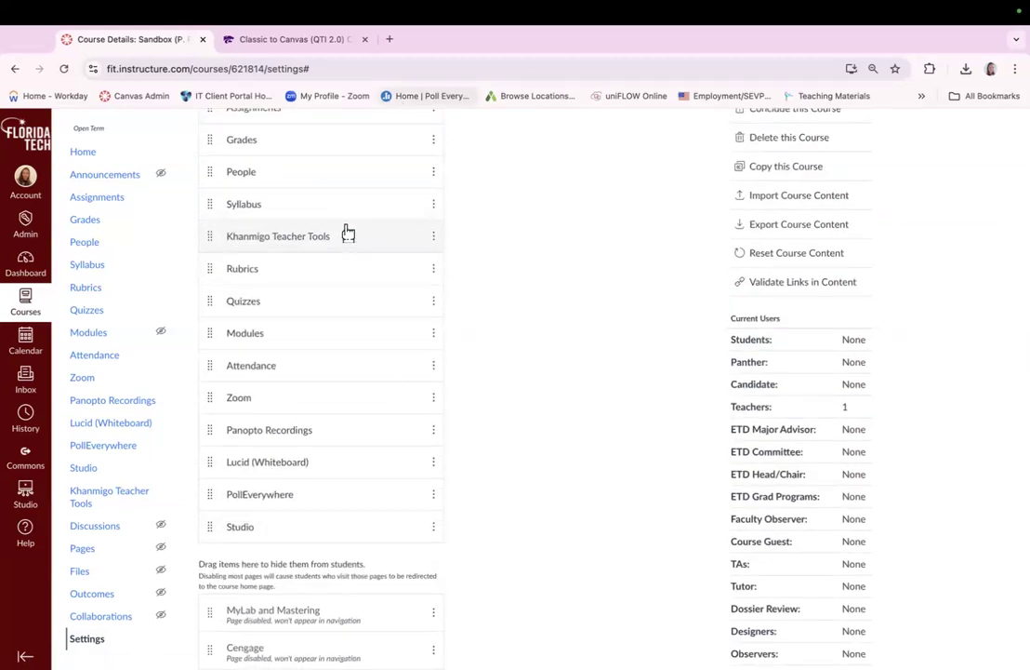
scroll(483, 383, "down", 10)
scroll(483, 383, "down", 5)
left_click(216, 615)
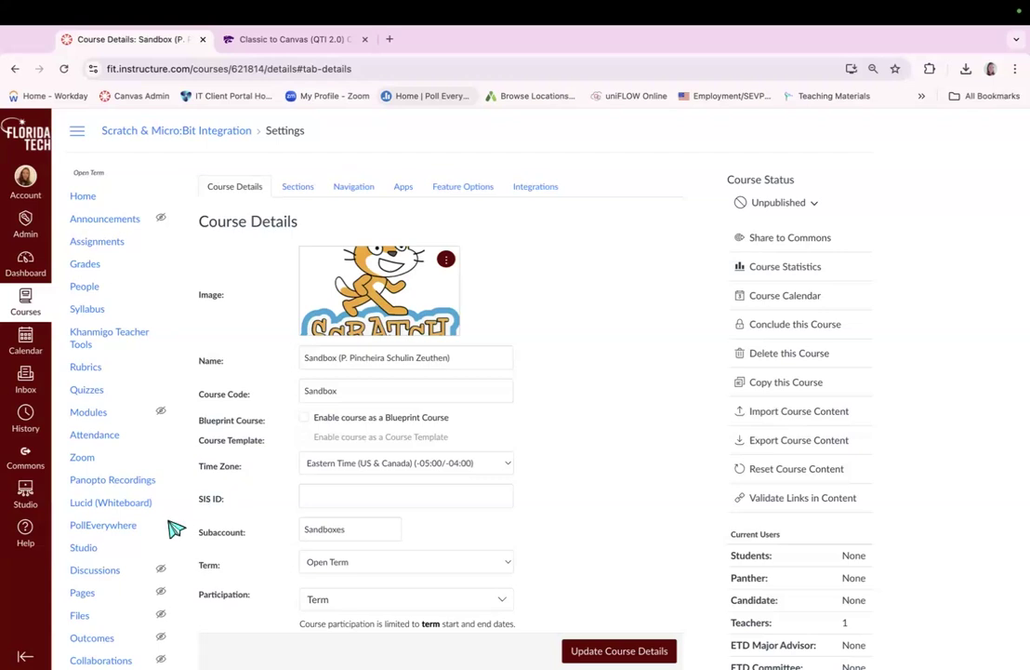
Open Khanmigo Teacher Tools in the course and start the Multiple Choice Quiz tool
scroll(154, 605, "down", 1)
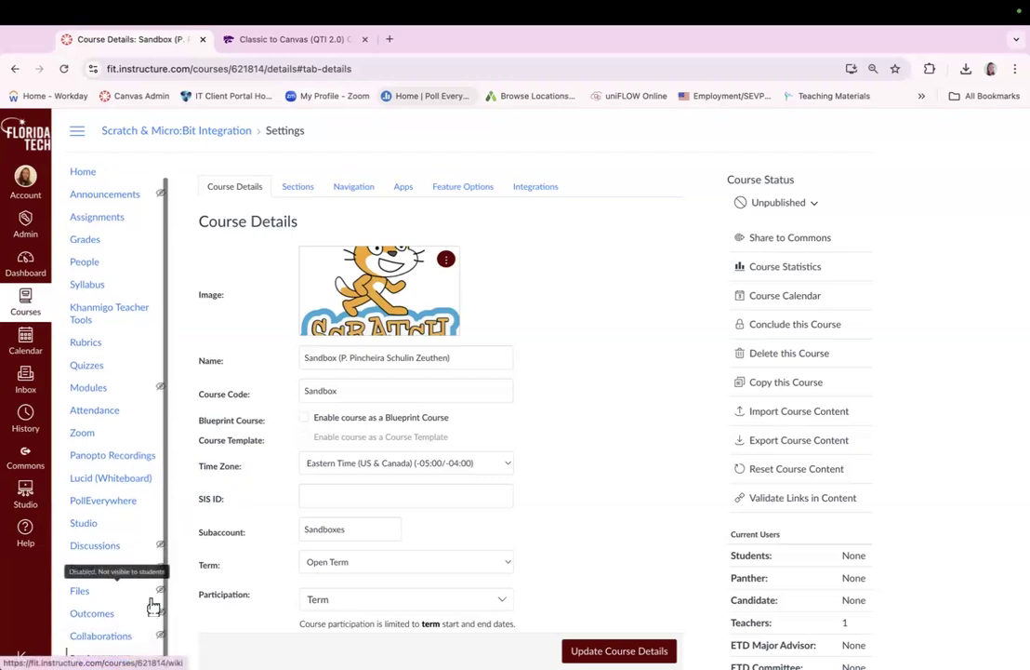
left_click(86, 319)
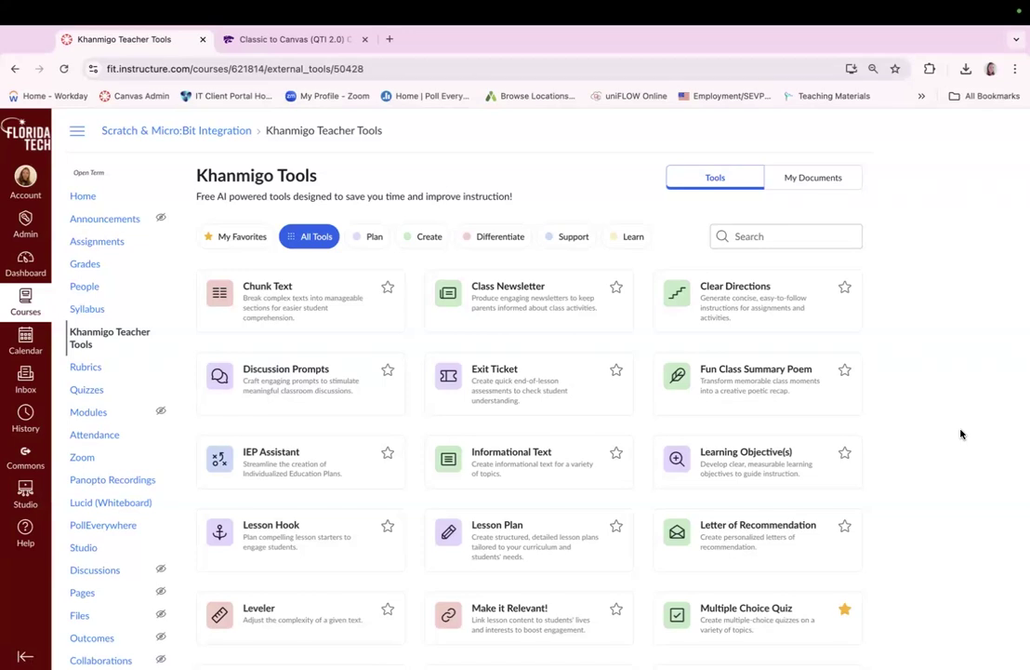
scroll(962, 501, "down", 1)
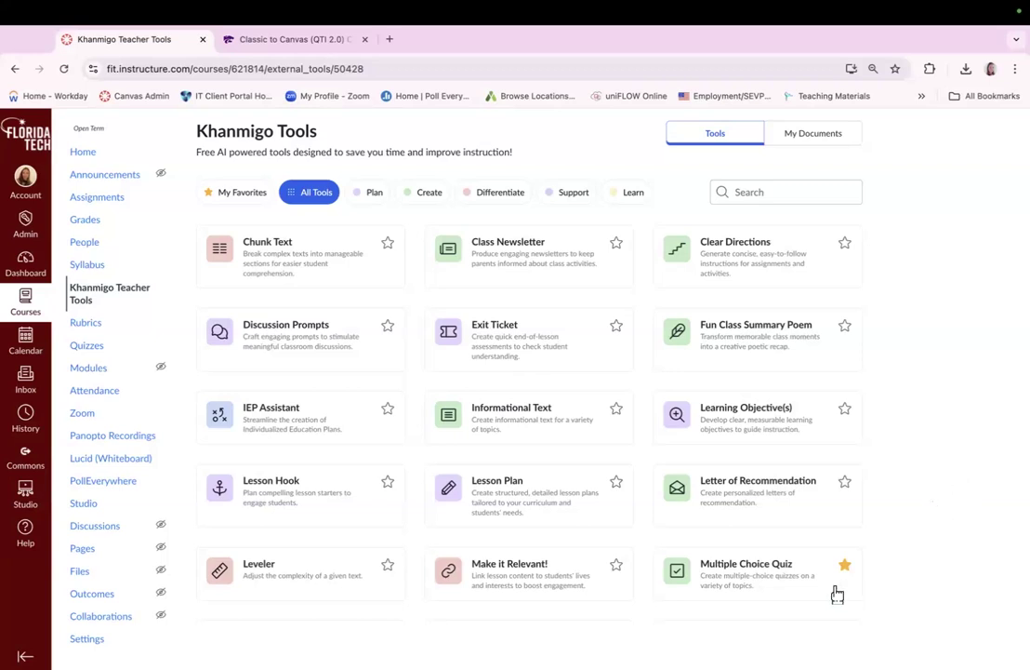
left_click(728, 574)
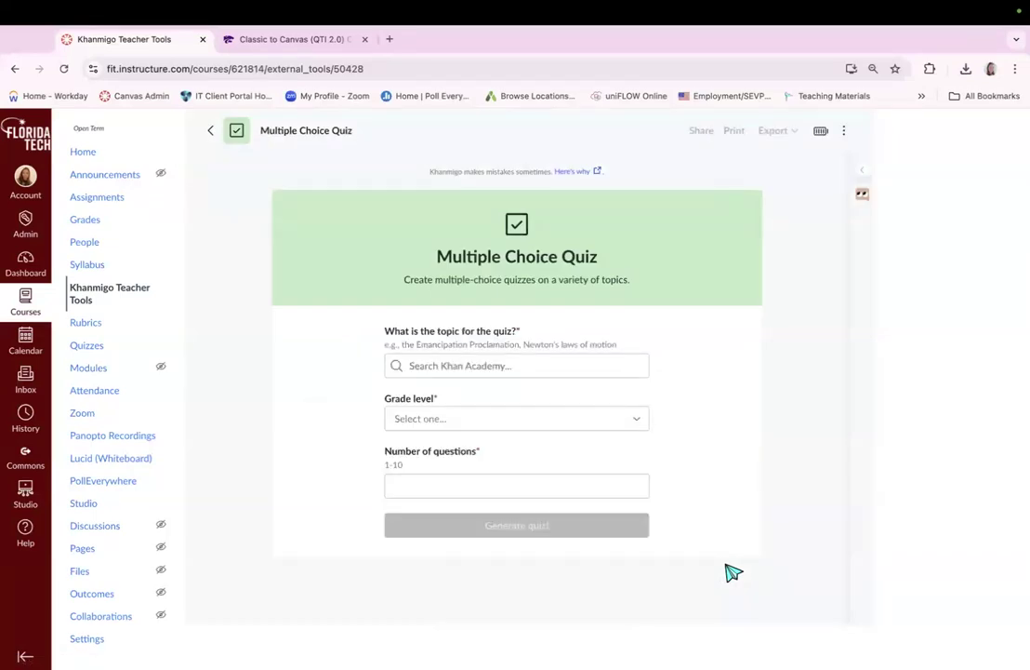
left_click(491, 367)
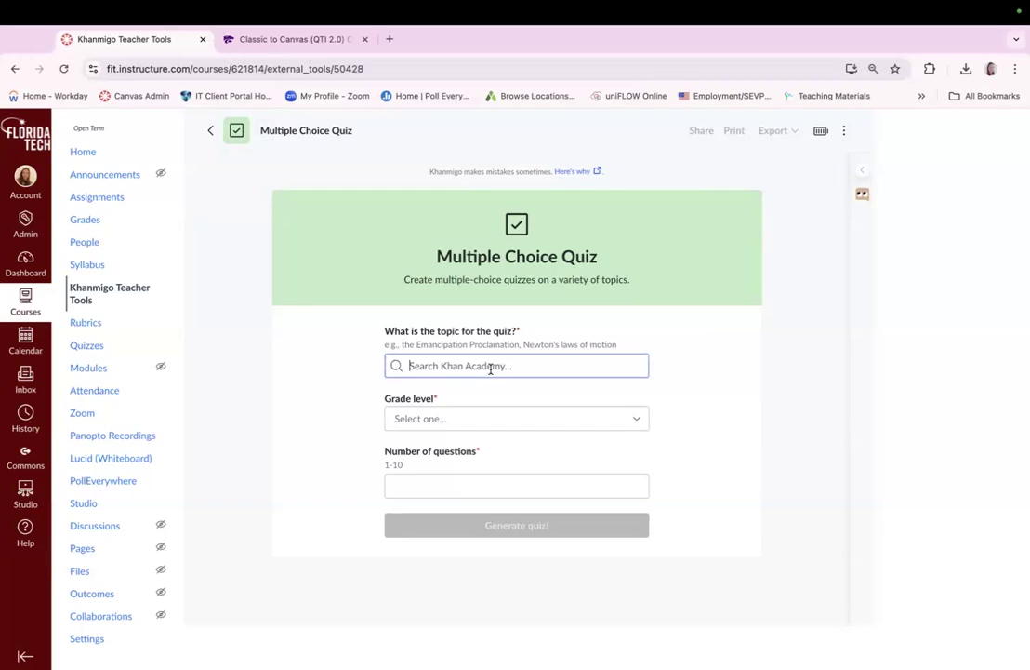
type("Re")
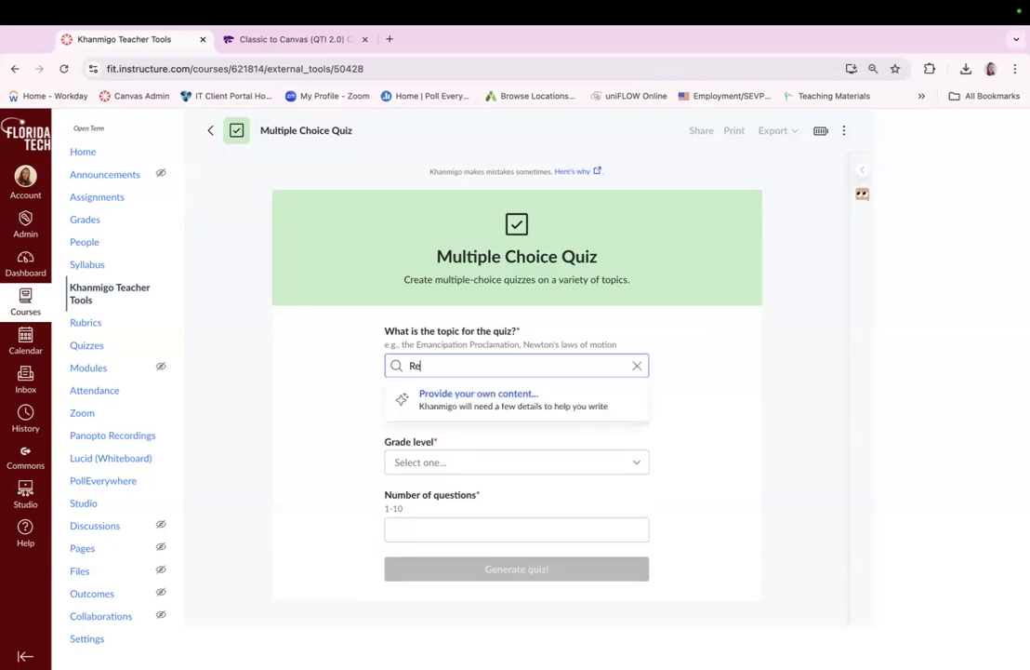
type("newable")
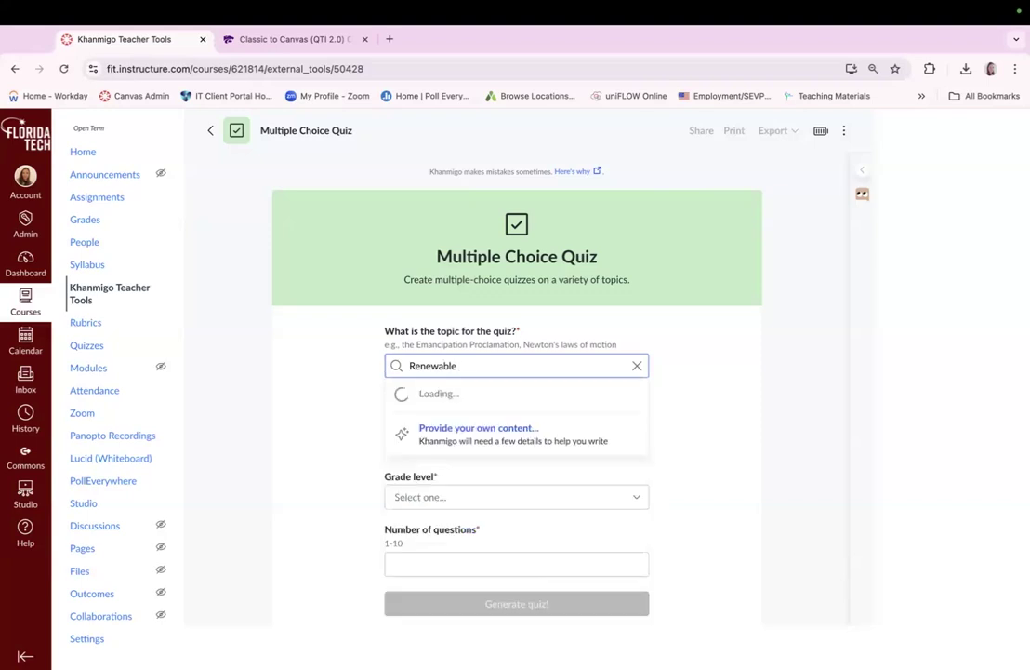
type(" Energies")
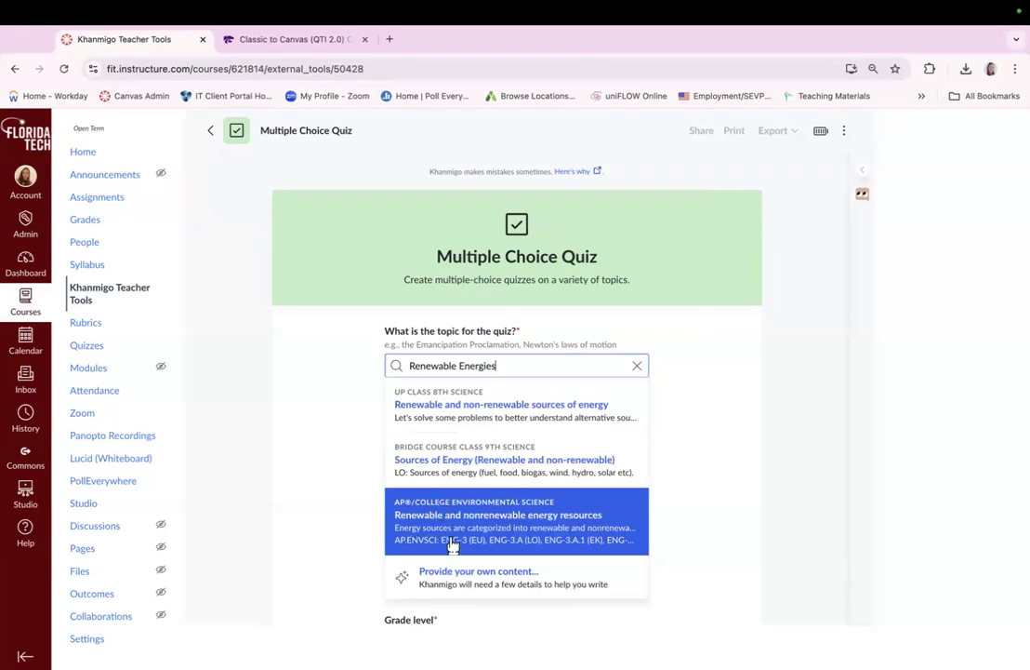
left_click(449, 574)
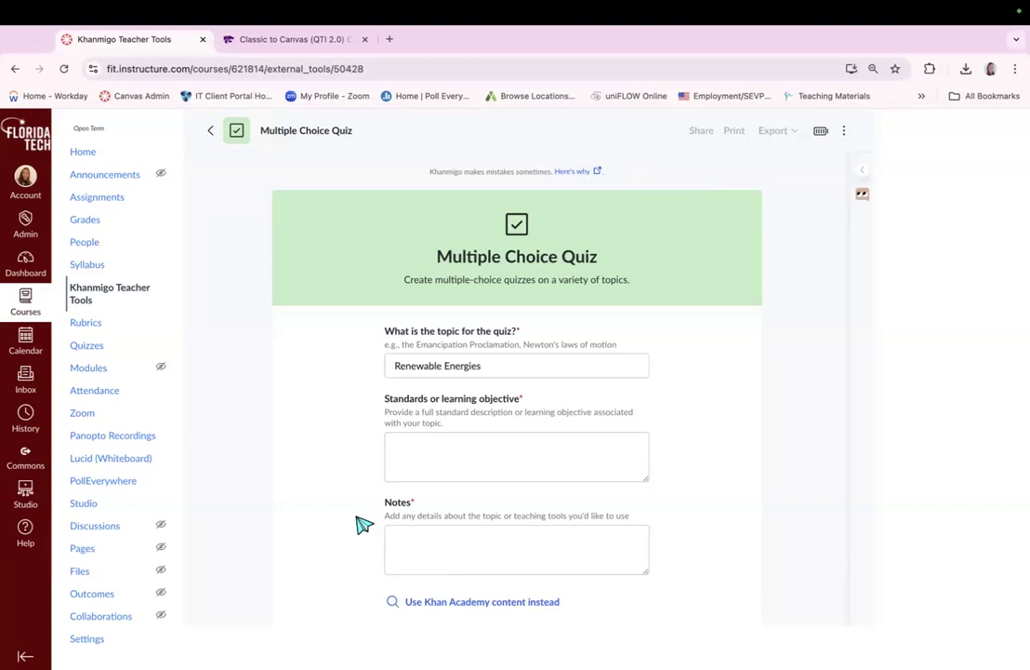
left_click(437, 447)
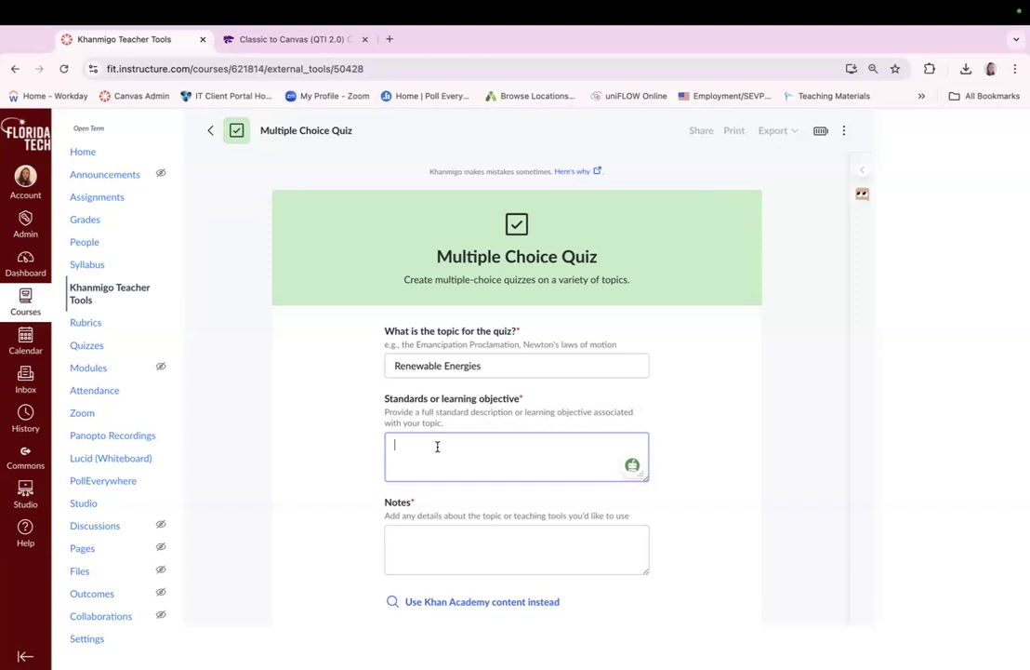
left_click(409, 540)
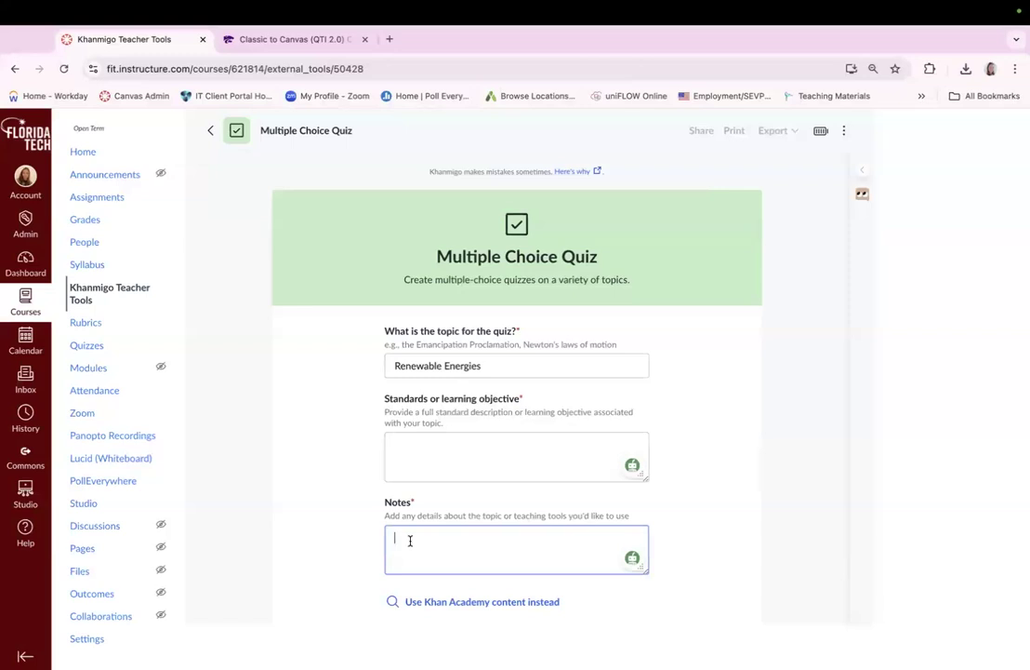
left_click(438, 605)
Search Khan Academy for Renewable Energies and choose the AP/College Environmental Science topic "Renewable and nonrenewable energy resources" for the quiz
left_click(485, 374)
type("Re")
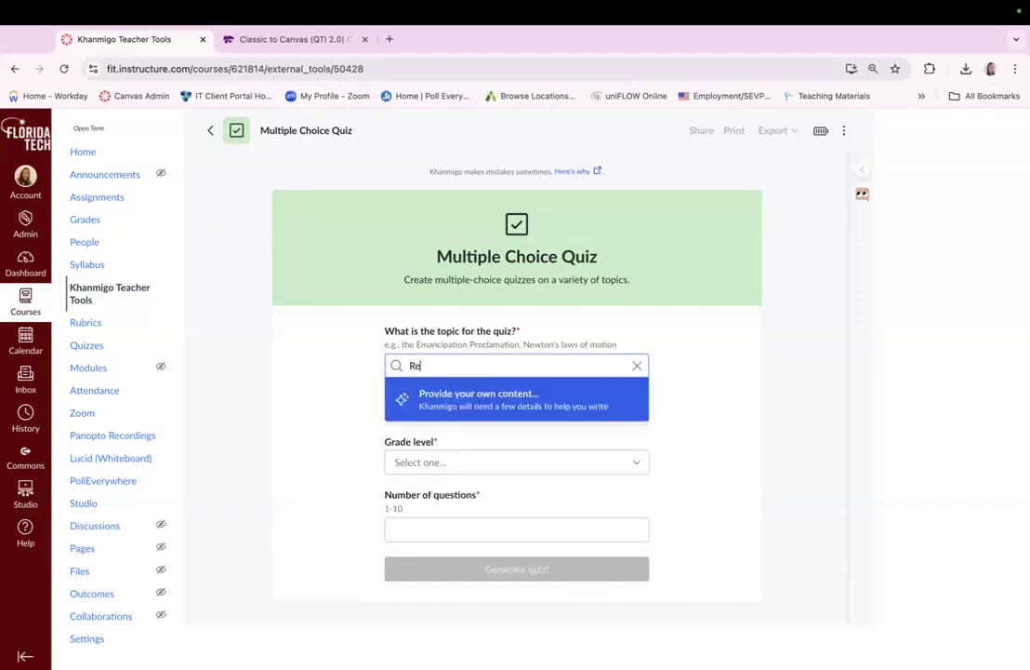
type("newabl")
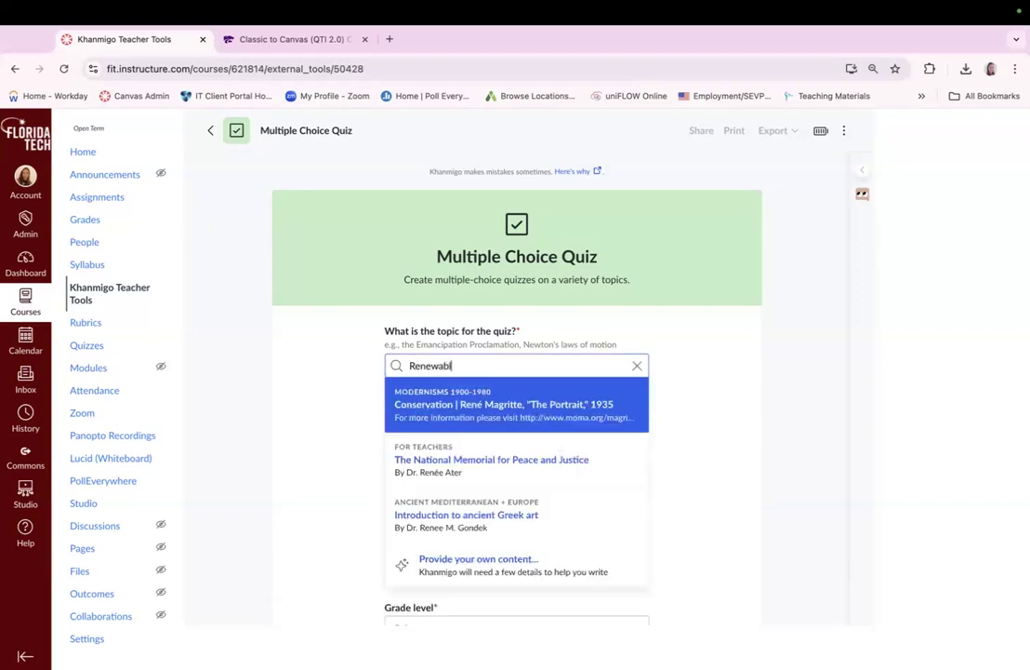
type("e Energies")
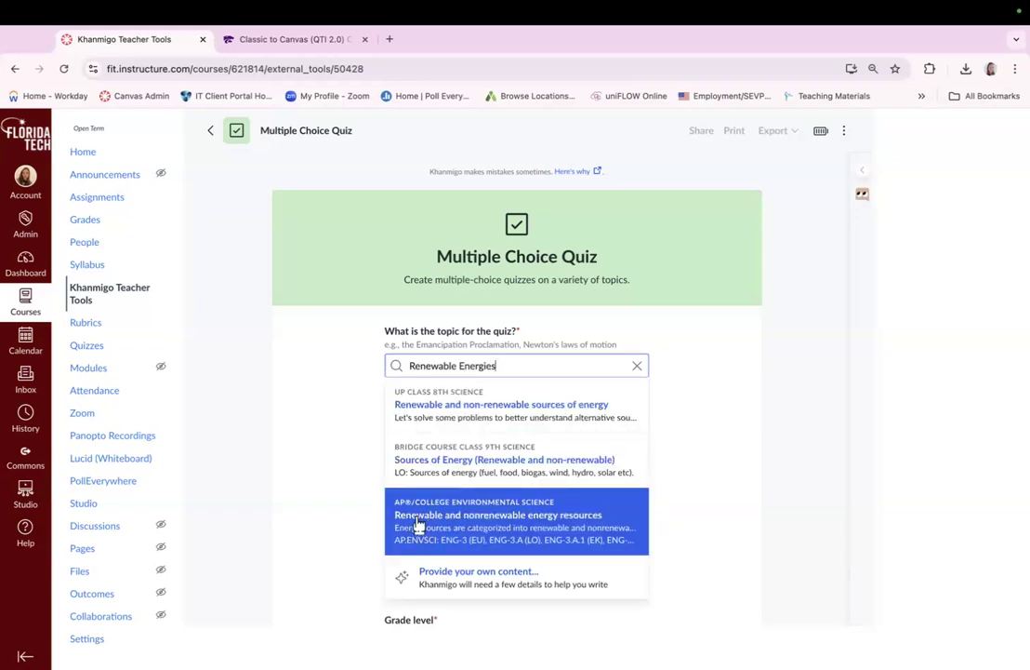
left_click(462, 532)
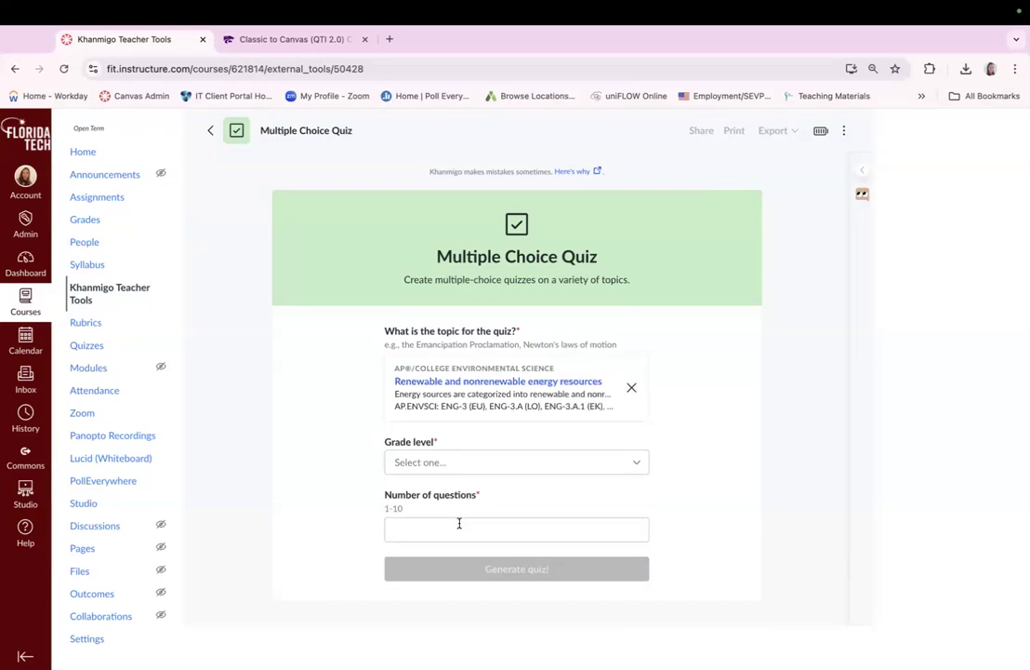
Set the grade level to College and the number of questions to 10, and generate the quiz
left_click(447, 470)
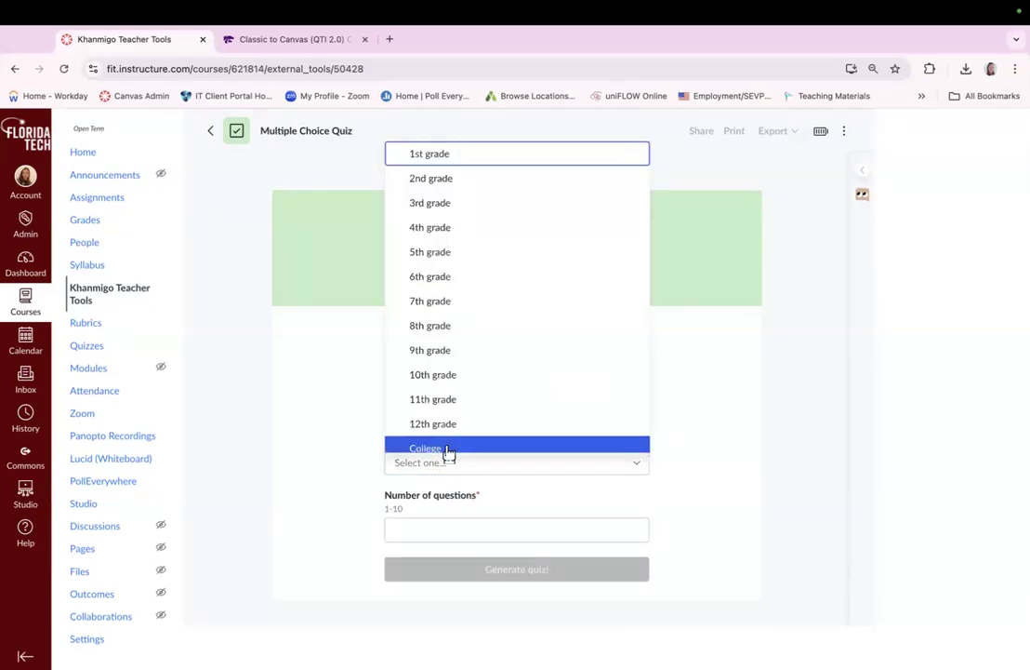
left_click(453, 448)
left_click(410, 526)
type("10")
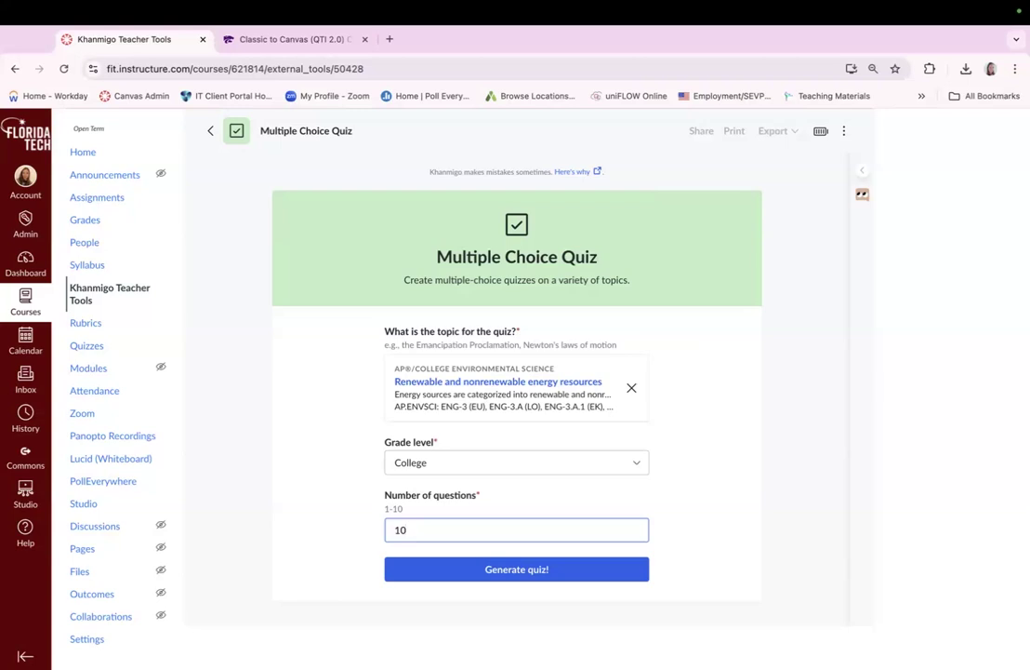
left_click(469, 572)
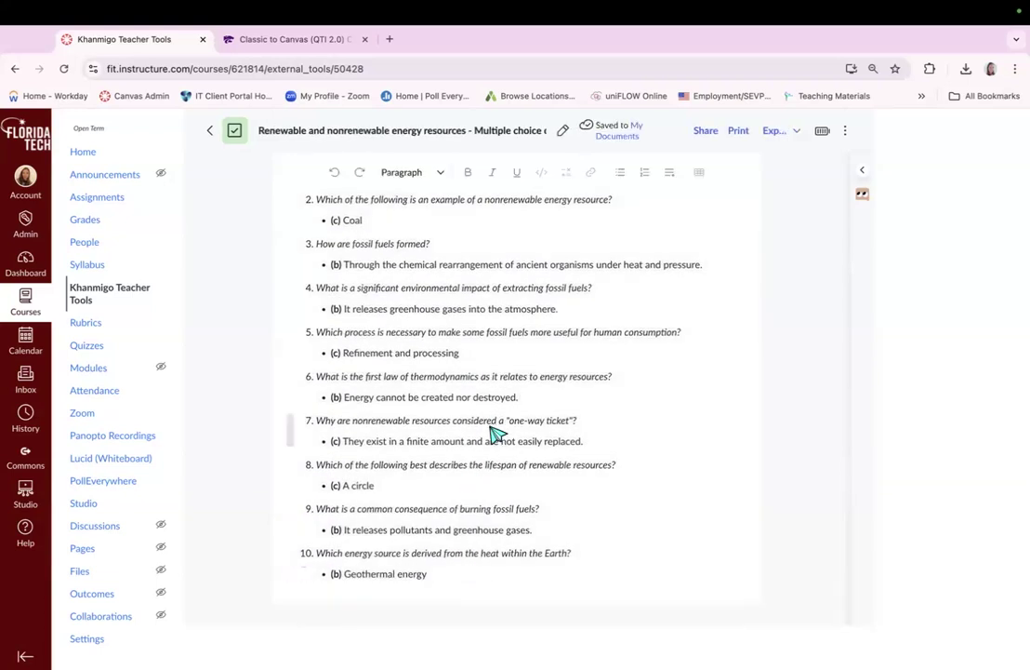
Review the generated answer key and questions, and open the Khanmigo chat beside the quiz for a new message
scroll(495, 433, "up", 3)
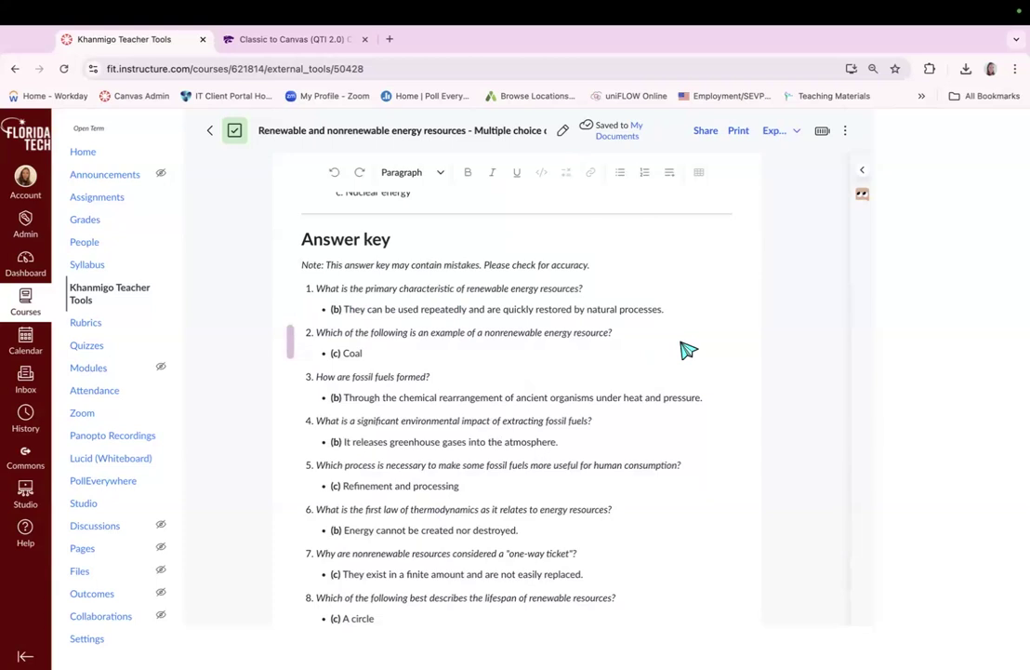
scroll(688, 350, "up", 5)
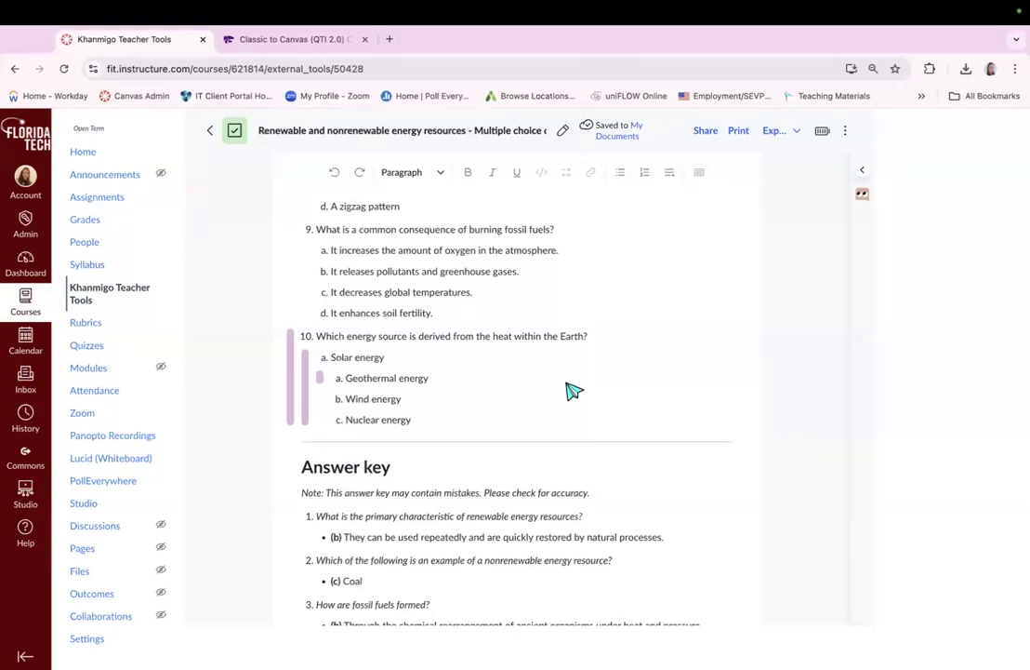
scroll(716, 364, "up", 15)
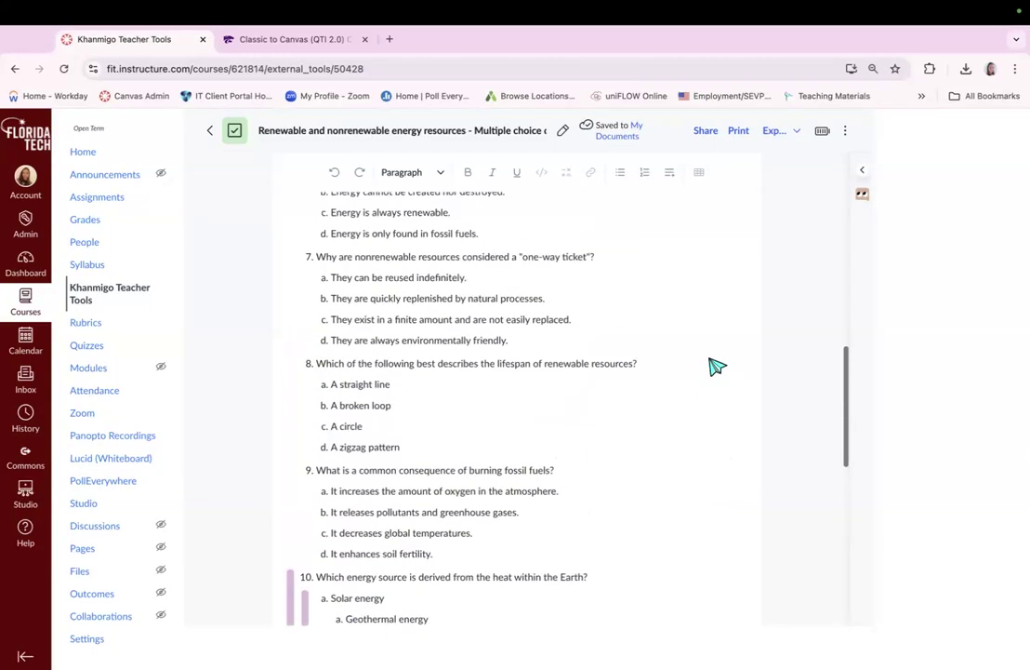
scroll(716, 365, "up", 3)
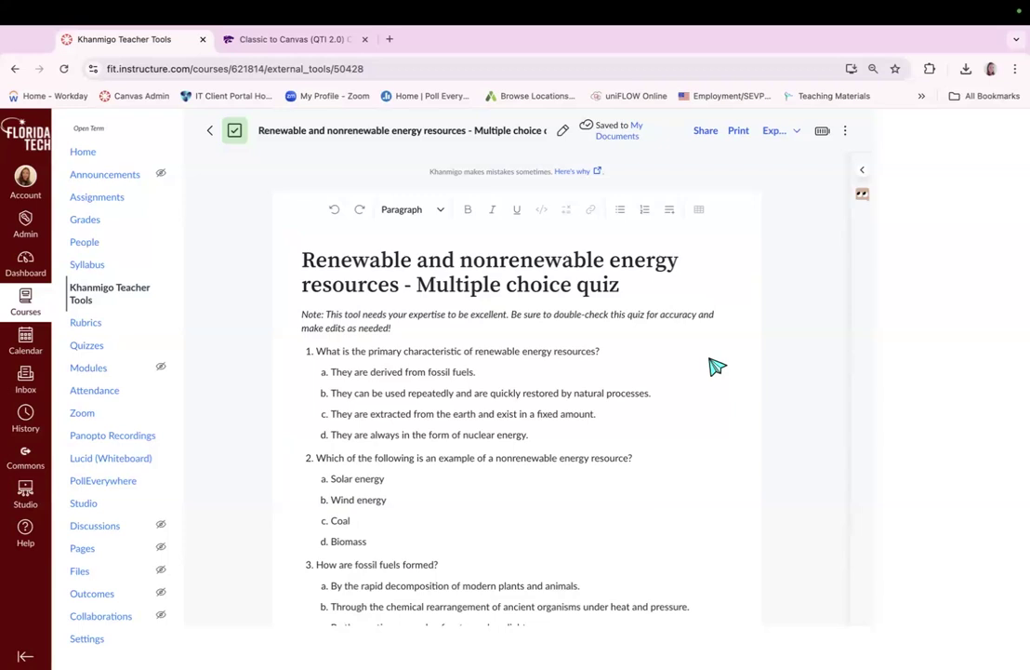
left_click(864, 175)
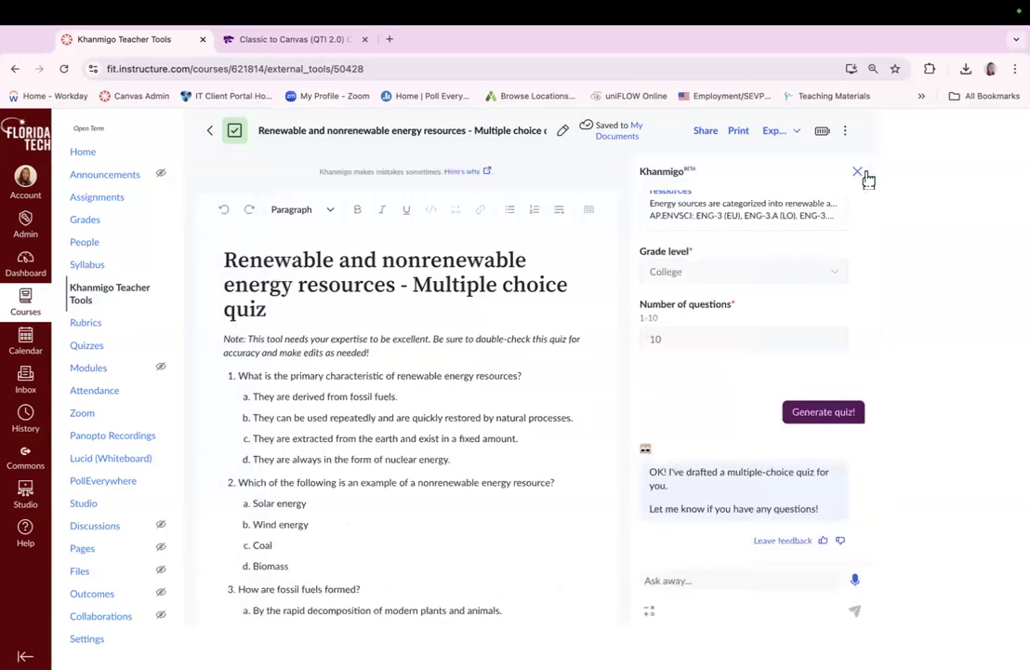
left_click(686, 589)
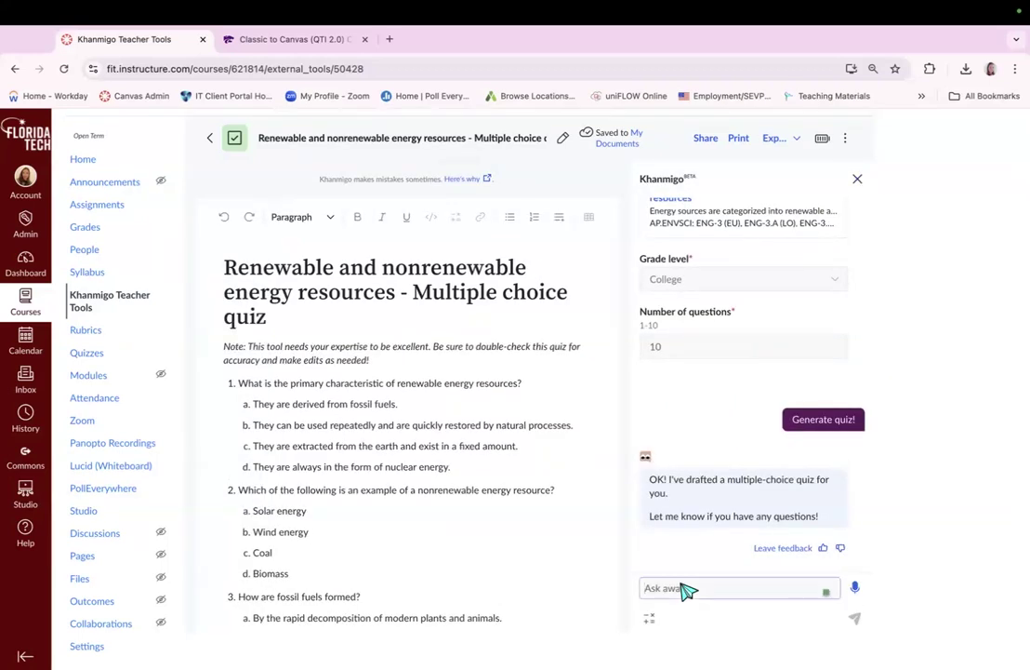
Ask Khanmigo to make the first 2 questions true/false statements, make 3,4,5 multiple response answers, and keep 6,7,8,9,10 as they are
type("make the first 2 questions true/")
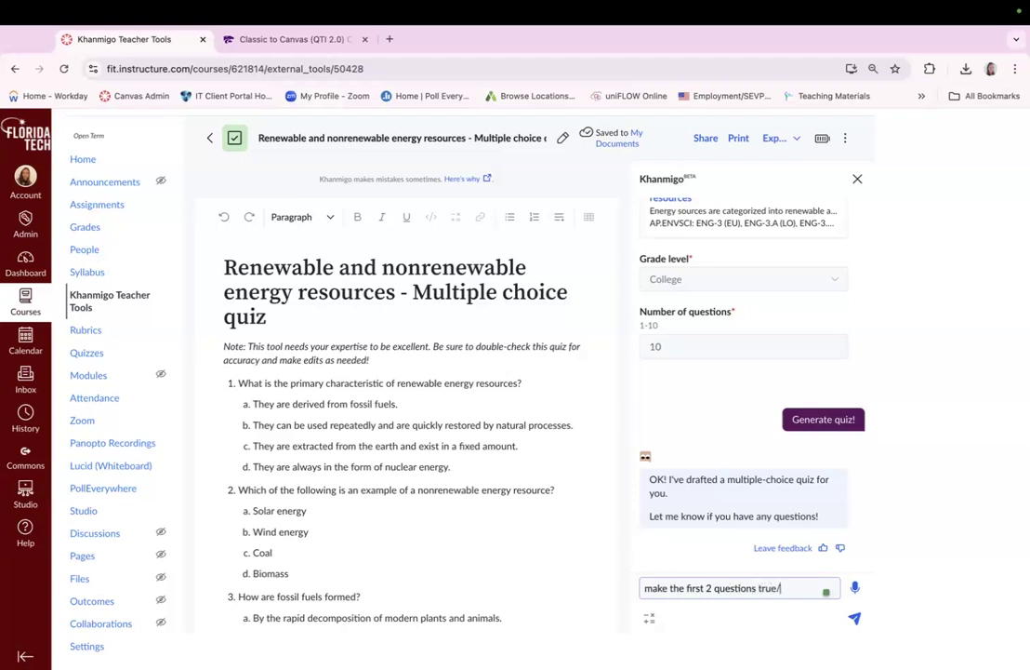
type("false statemen")
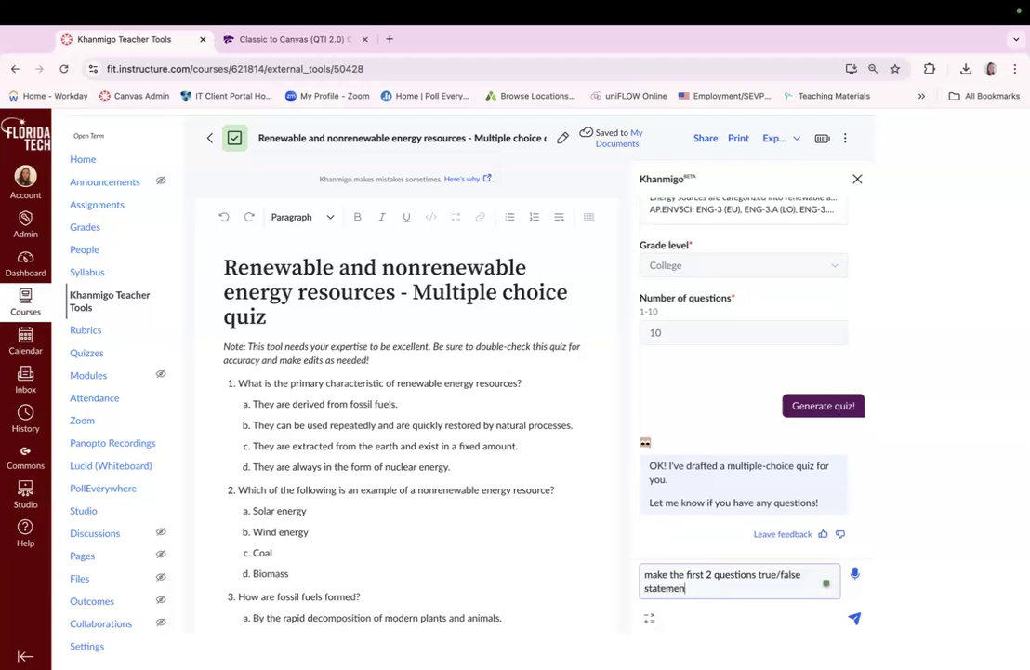
type("ts, 3,4,5 make them as multiple response answers. Keep 5,6,7,8,")
key("BackSpace")
key("BackSpace")
key("BackSpace")
key("BackSpace")
key("BackSpace")
key("BackSpace")
key("BackSpace")
key("BackSpace")
type("6,7,8,9,10 as they are")
key("Return")
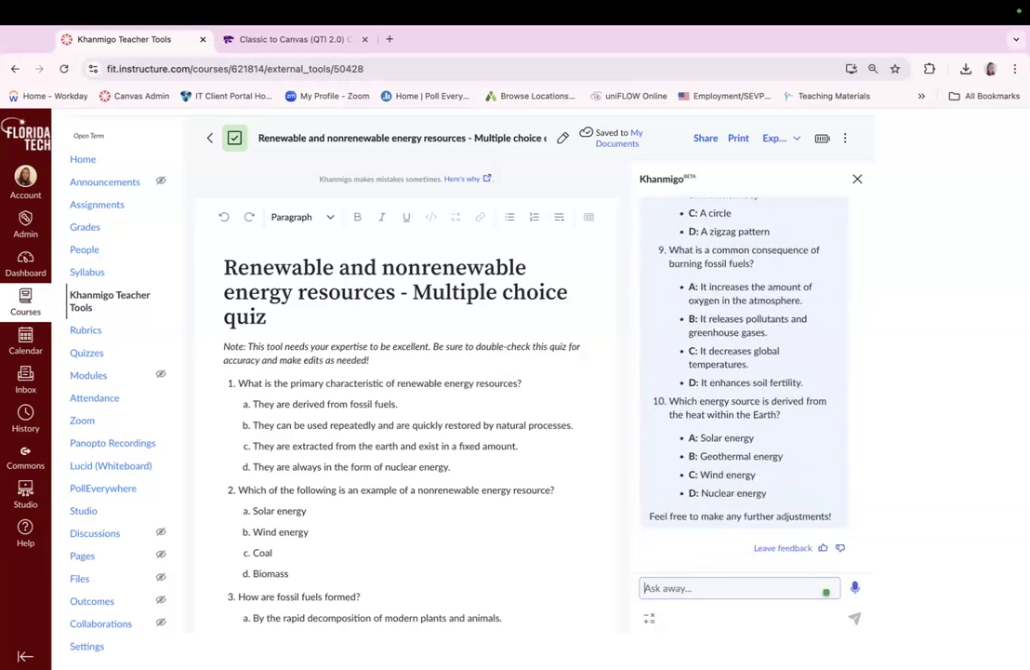
scroll(781, 310, "up", 5)
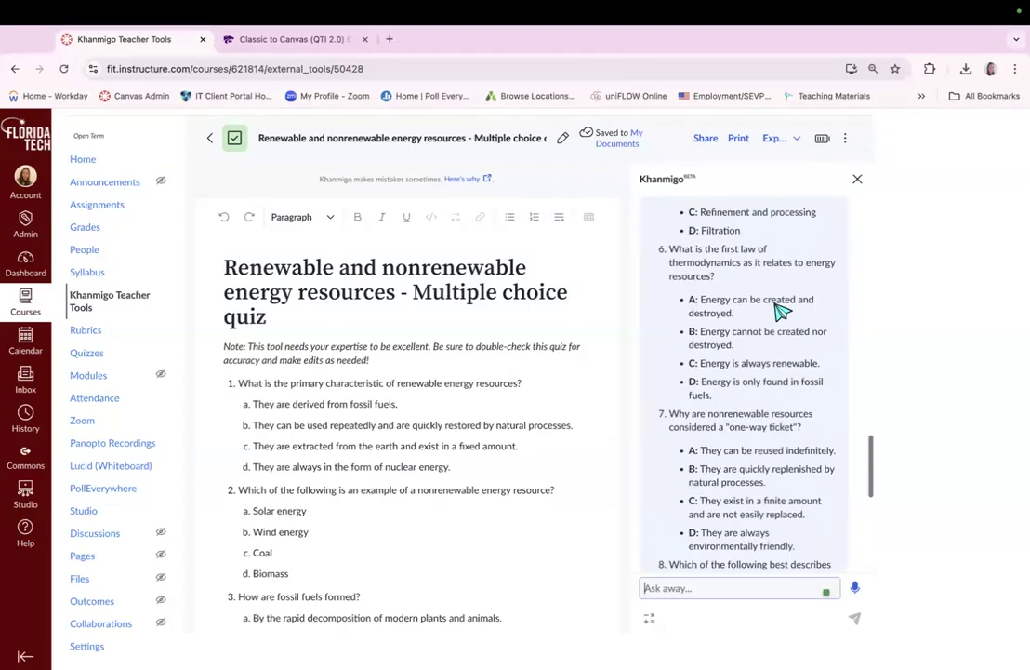
Switch to PowerPoint and copy the slide 1 prompt beginning "With these 10 questions format the quiz into a table", without its quotation marks
scroll(781, 310, "up", 10)
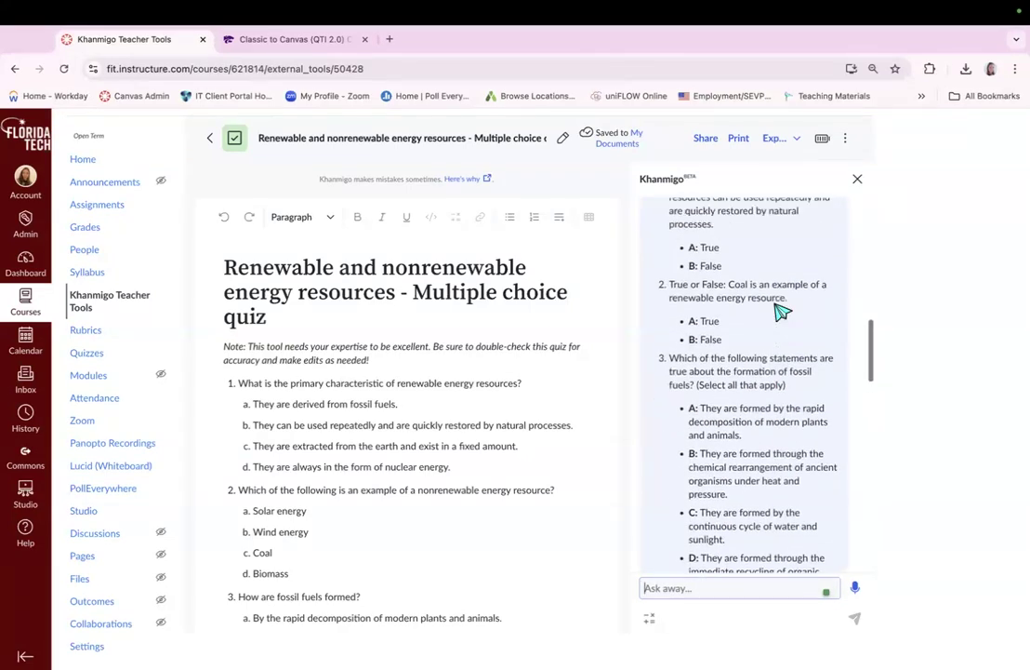
scroll(782, 310, "up", 3)
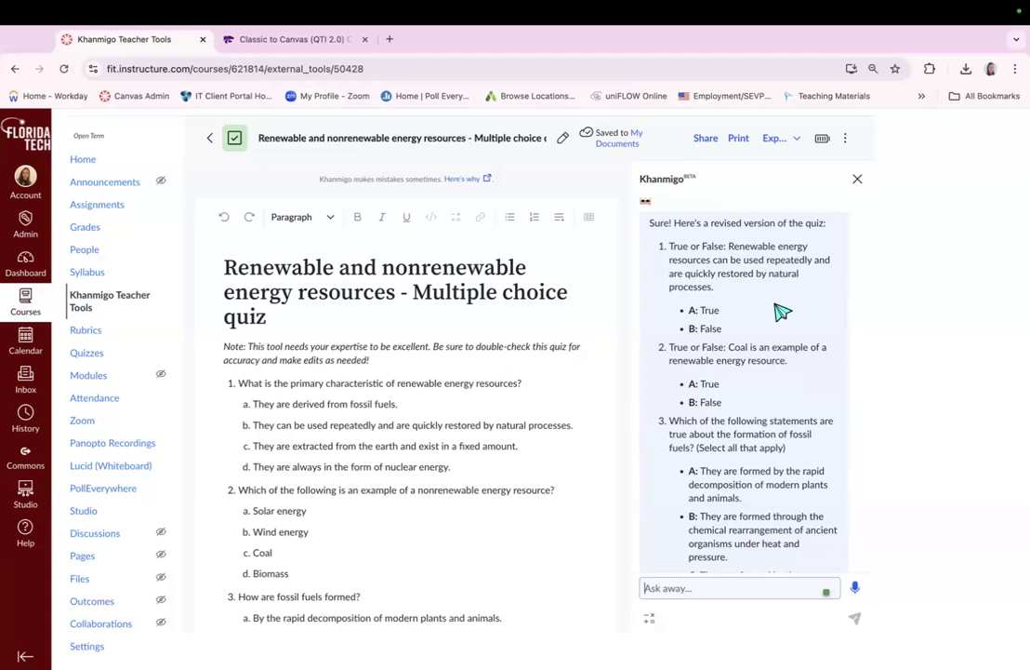
key("ctrl+Left")
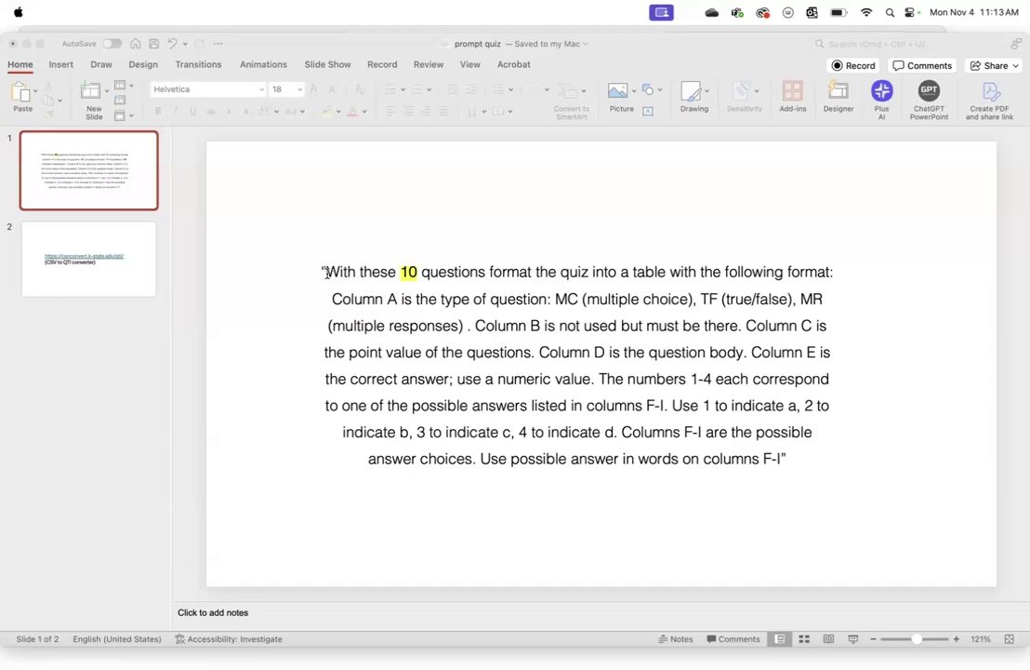
left_click(370, 276)
left_click_drag(324, 269, 777, 460)
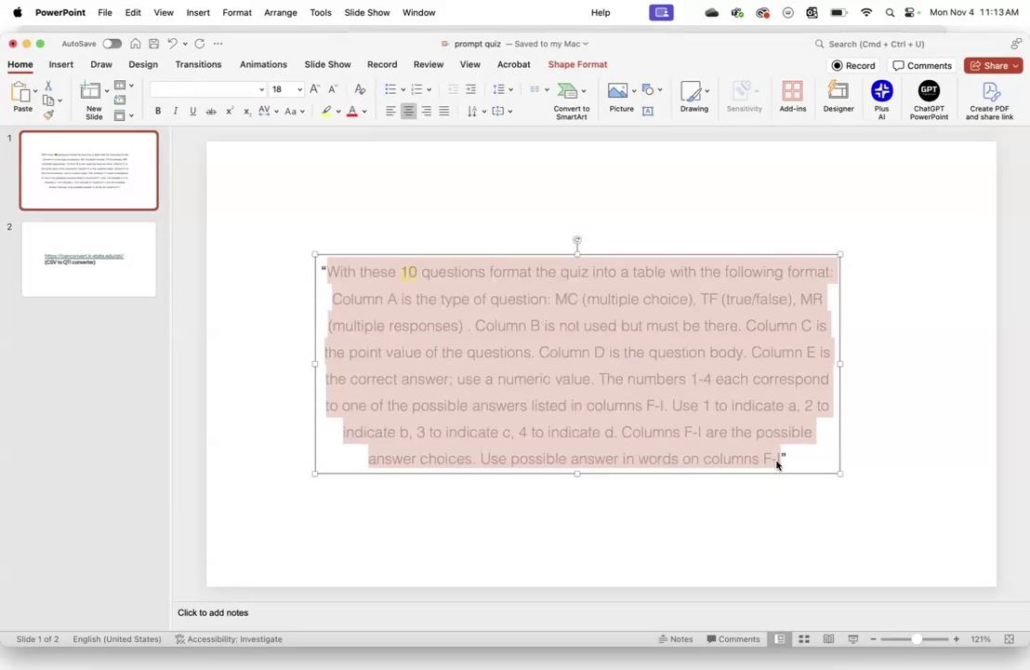
Return to the Khanmigo chat in Chrome and send the copied table-format prompt
key("ctrl+Right")
left_click(678, 591)
key("super+v")
key("Return")
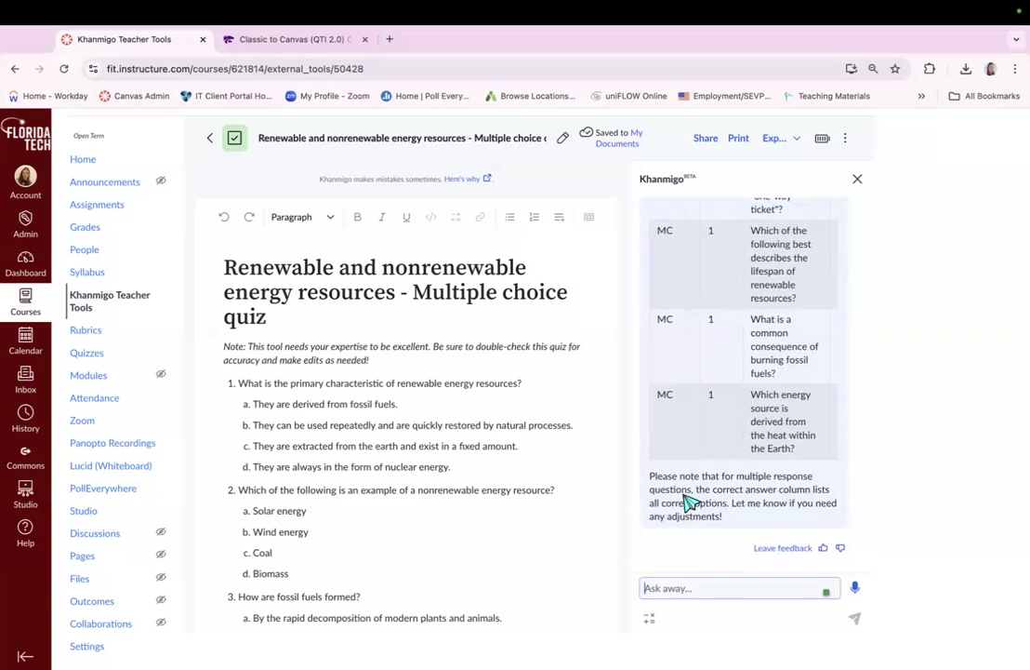
Copy the quiz table from Khanmigo's reply, from the first TF row through the last answer choice, leaving out the header row
scroll(716, 375, "up", 4)
scroll(718, 375, "up", 6)
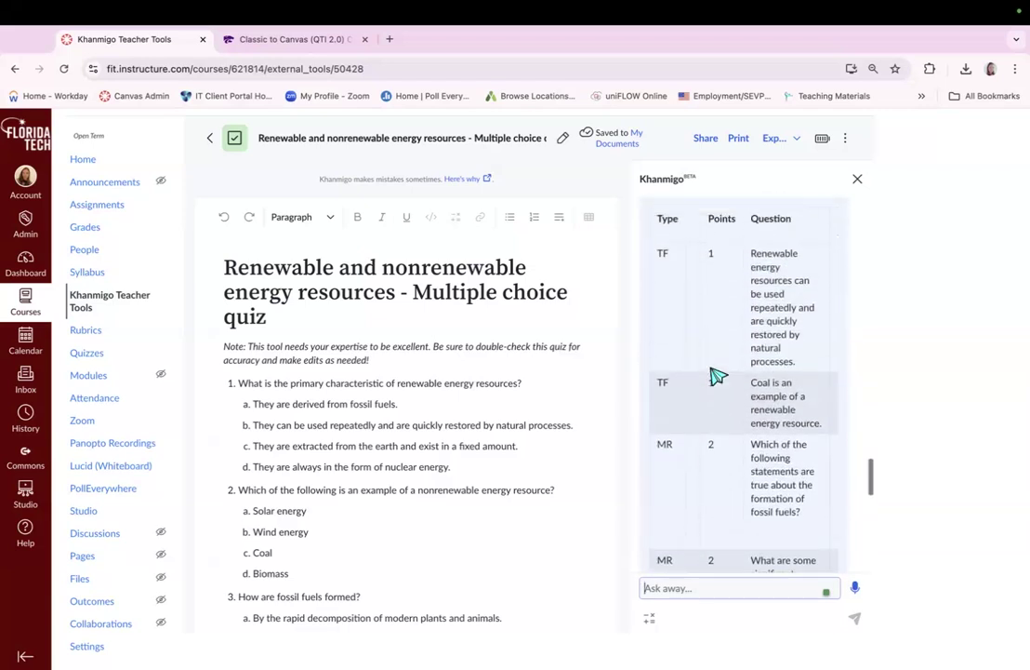
right_click(658, 347)
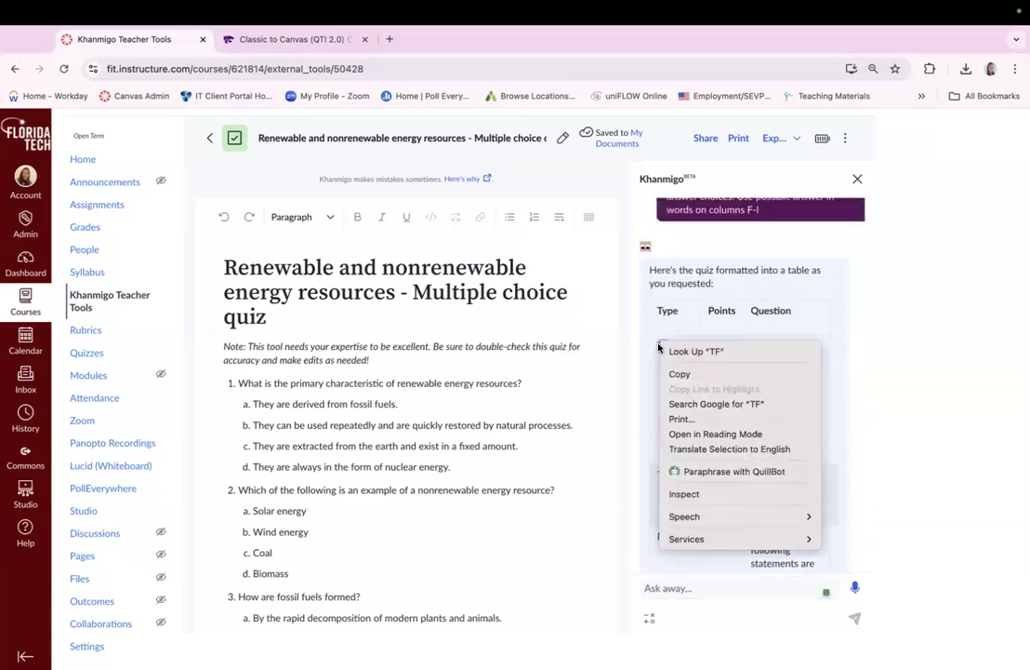
left_click(659, 347)
left_click_drag(660, 345, 770, 352)
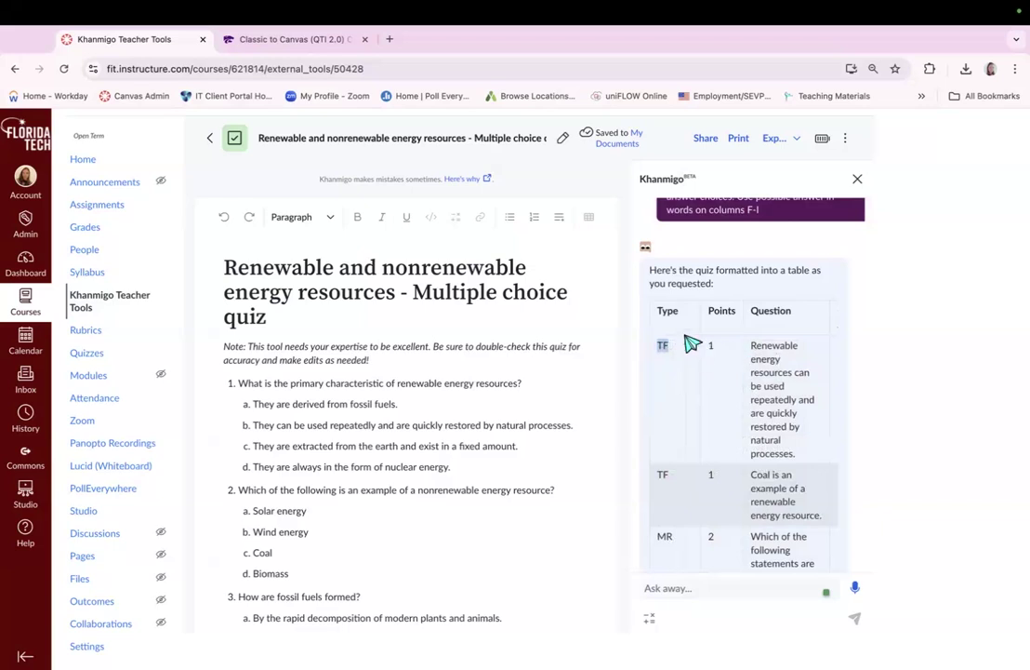
left_click(660, 346)
left_click_drag(663, 351, 812, 508)
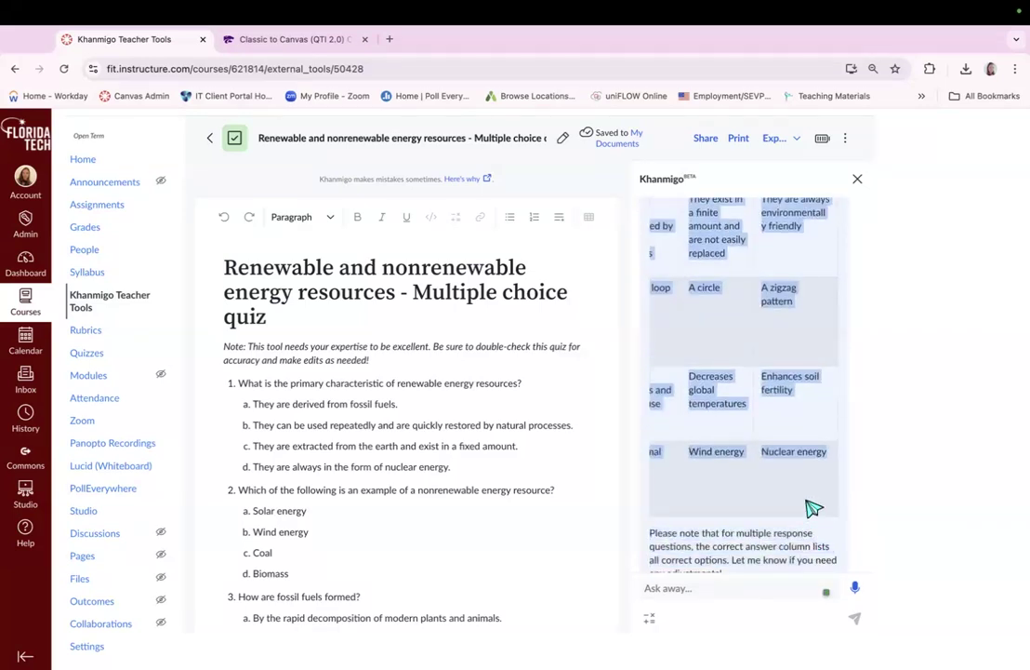
Switch to Excel and paste the copied quiz table into the blank workbook starting at cell A1
key("super+Tab")
key("super+Tab")
key("super+Tab")
key("super+Tab")
key("super+Tab")
key("super+Tab")
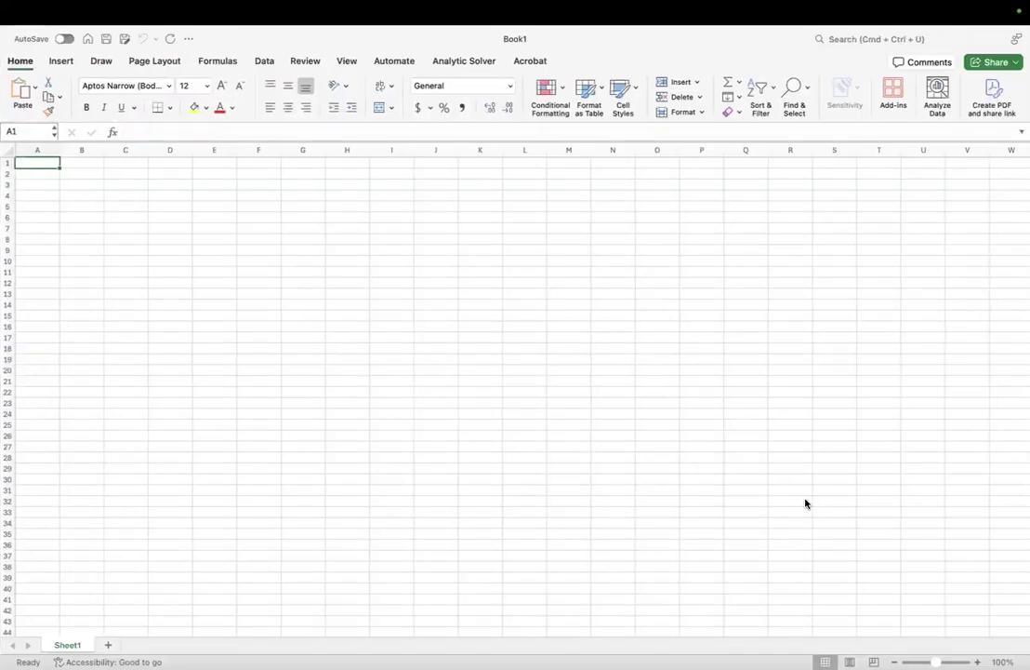
key("super+v")
left_click(658, 459)
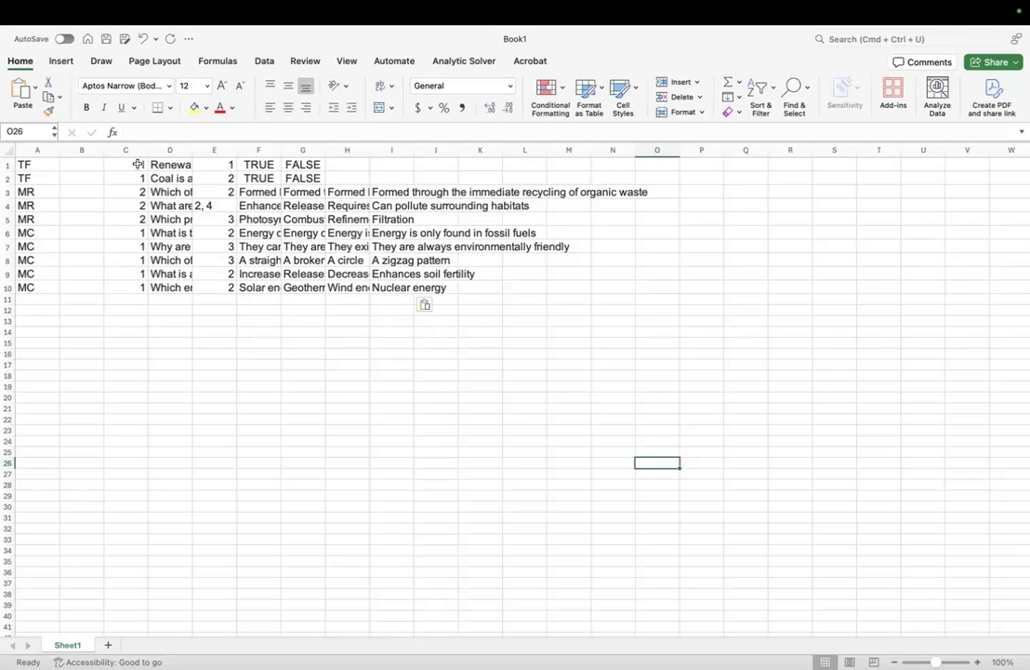
Set the column C point values to 10 for the two TF questions and 20 for the three MR questions
left_click(137, 164)
type("10")
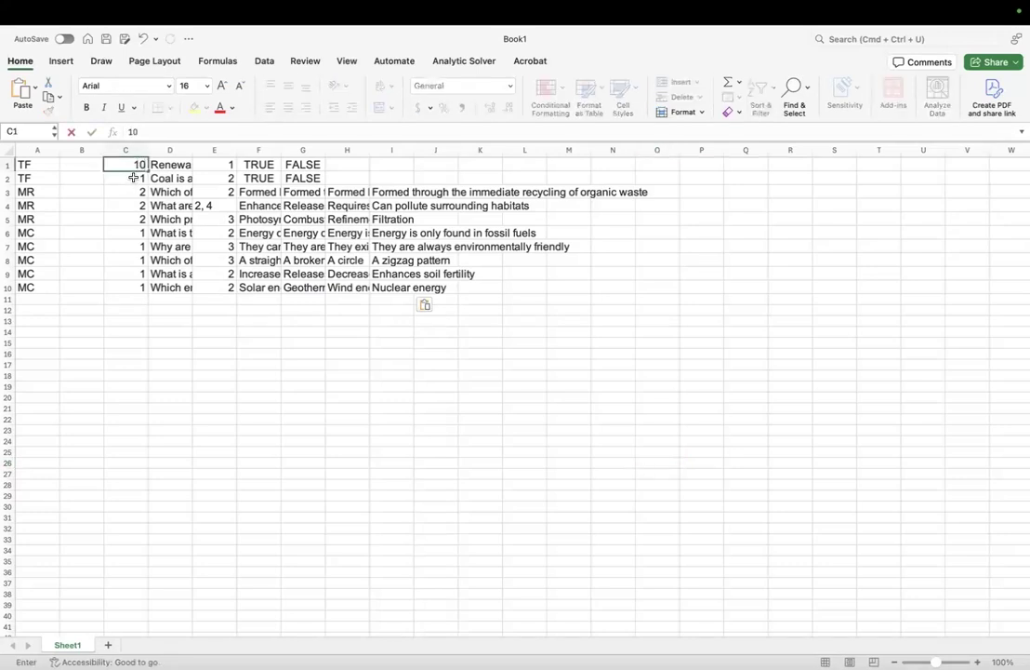
left_click(133, 177)
type("10")
left_click(133, 193)
type("20")
left_click(133, 205)
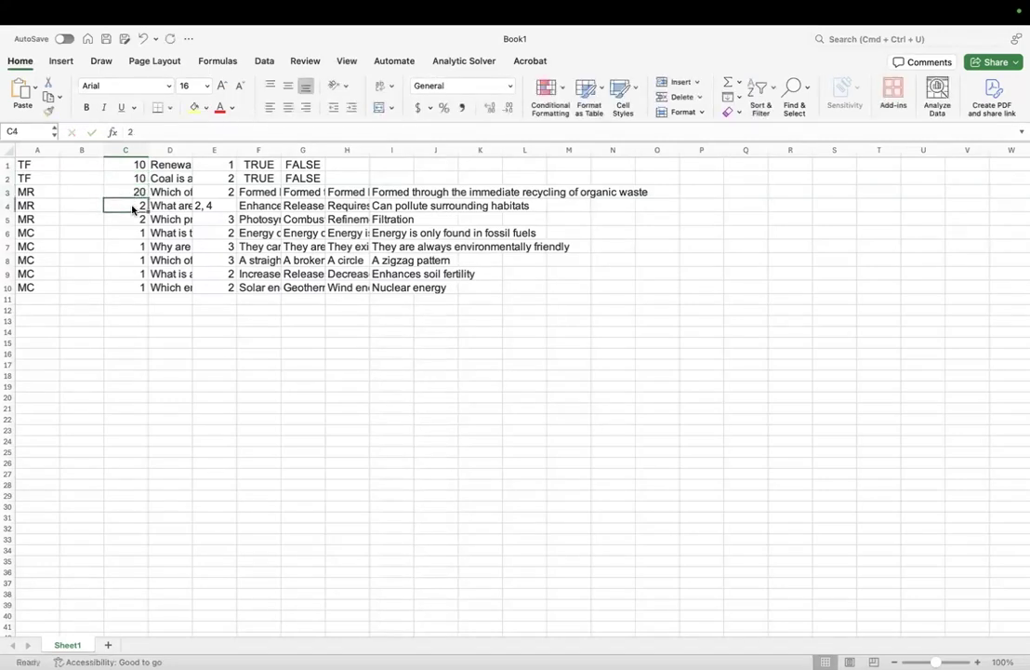
type("20")
left_click(132, 221)
type("20")
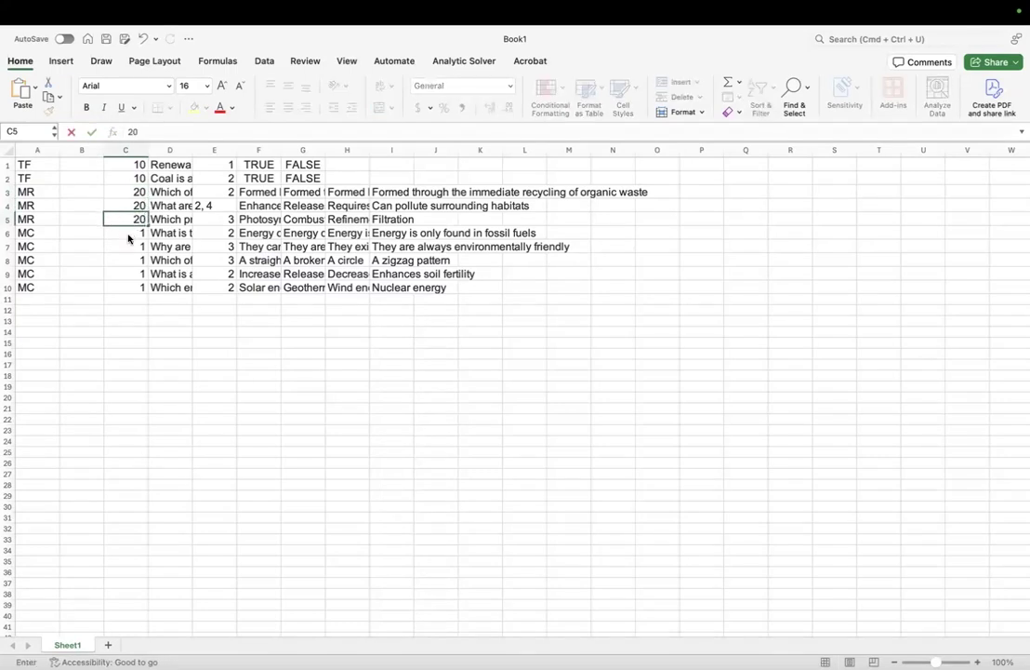
Set the column C point values of the five MC questions in rows 6 to 10 to 15
left_click(127, 234)
type("15")
left_click(128, 249)
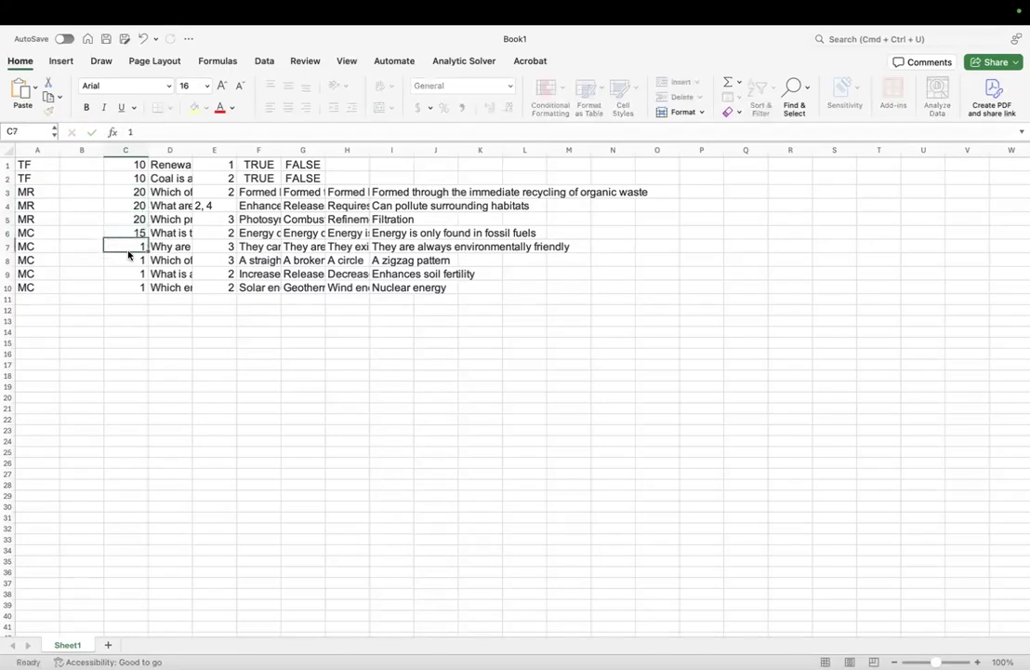
type("15")
left_click(123, 261)
type("15")
left_click(117, 275)
type("15")
left_click(122, 290)
type("15")
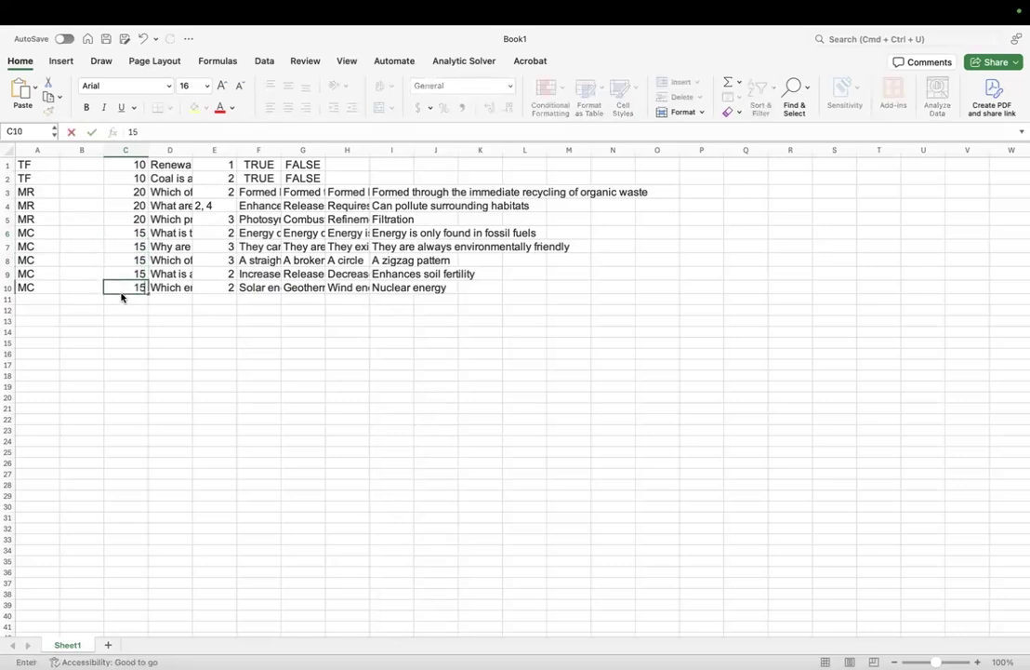
left_click(194, 364)
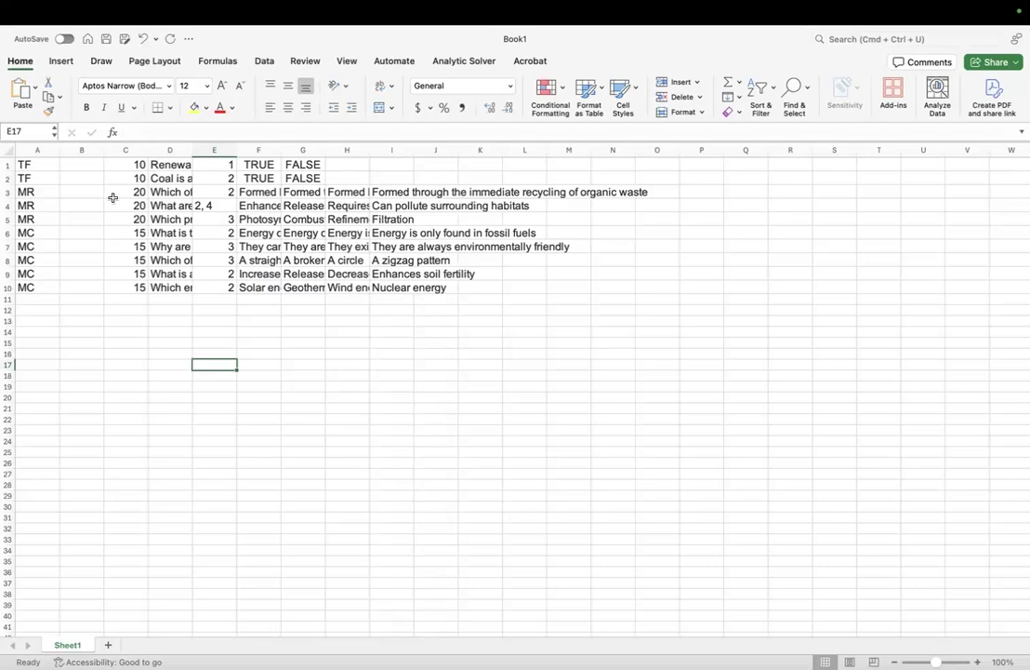
Save the workbook as Book1 in the Downloads folder in Excel Workbook (.xlsx) format
mouse_move(51, 5)
left_click(81, 12)
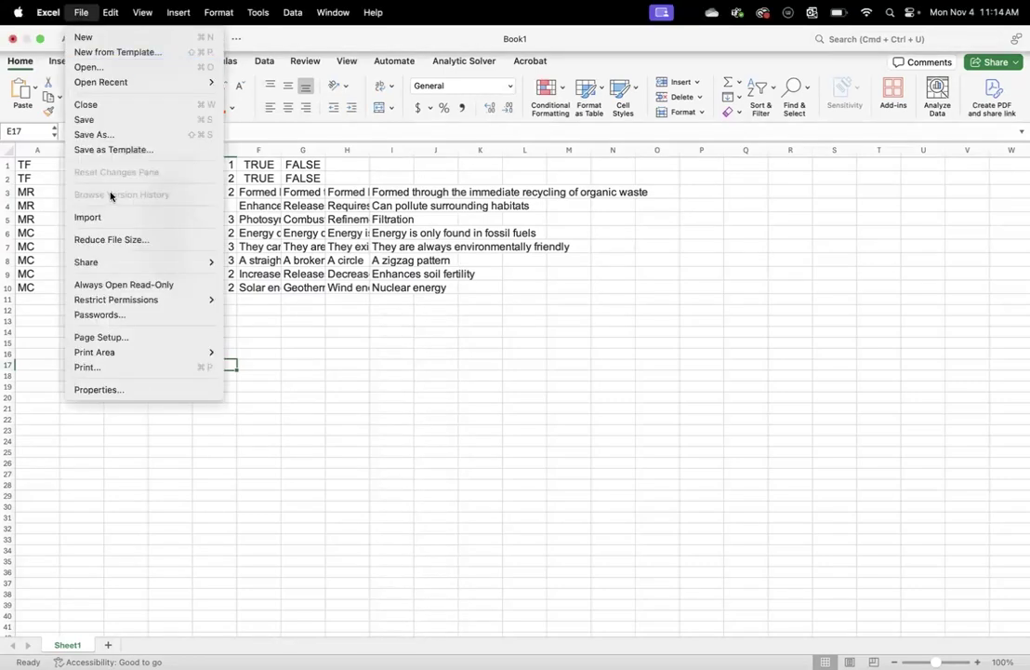
left_click(109, 135)
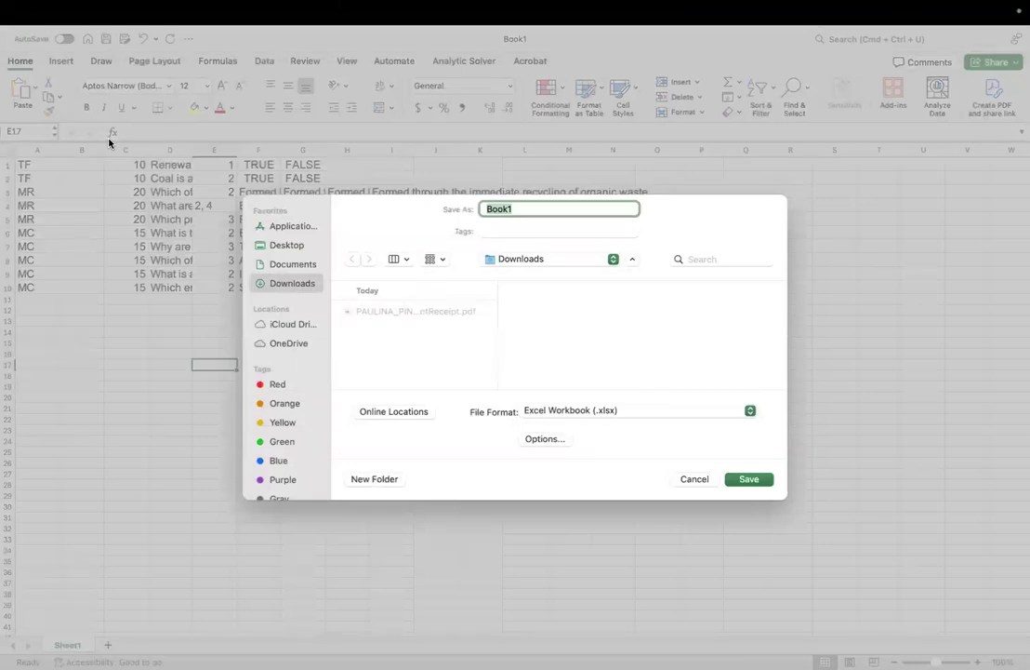
left_click(749, 480)
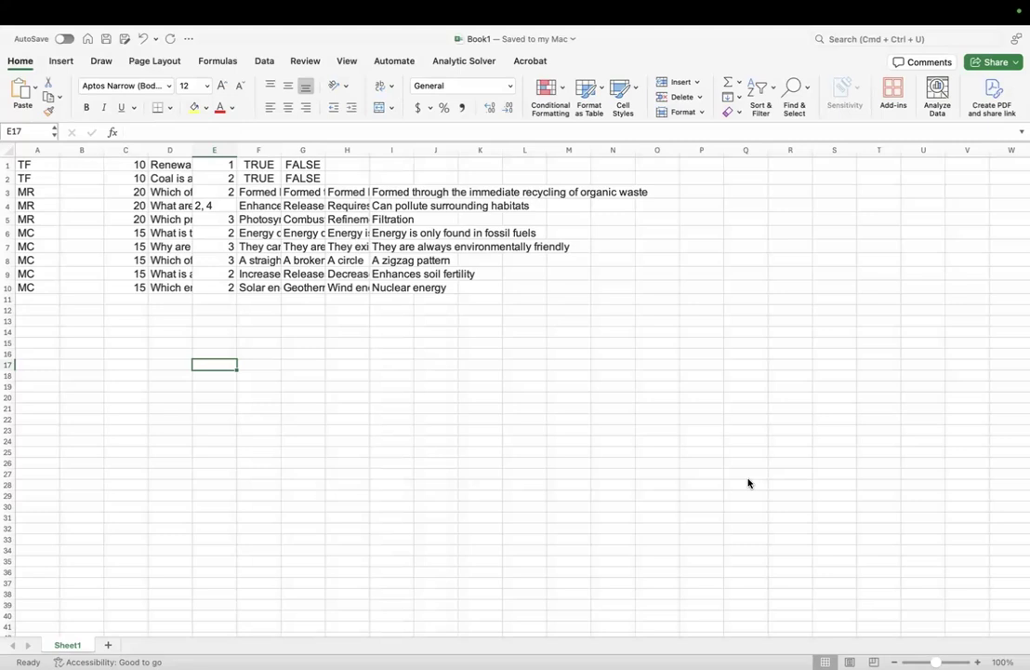
Save a copy in Downloads as "renewable energies quiz 1" in Comma Separated Values (.csv) format
mouse_move(253, 6)
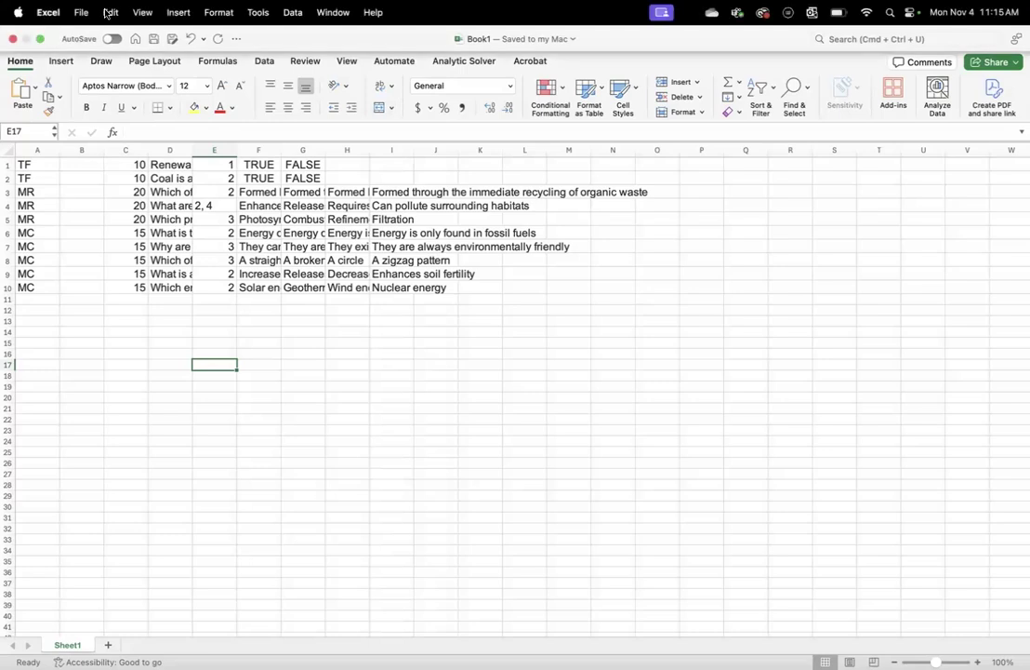
left_click(81, 12)
left_click(92, 134)
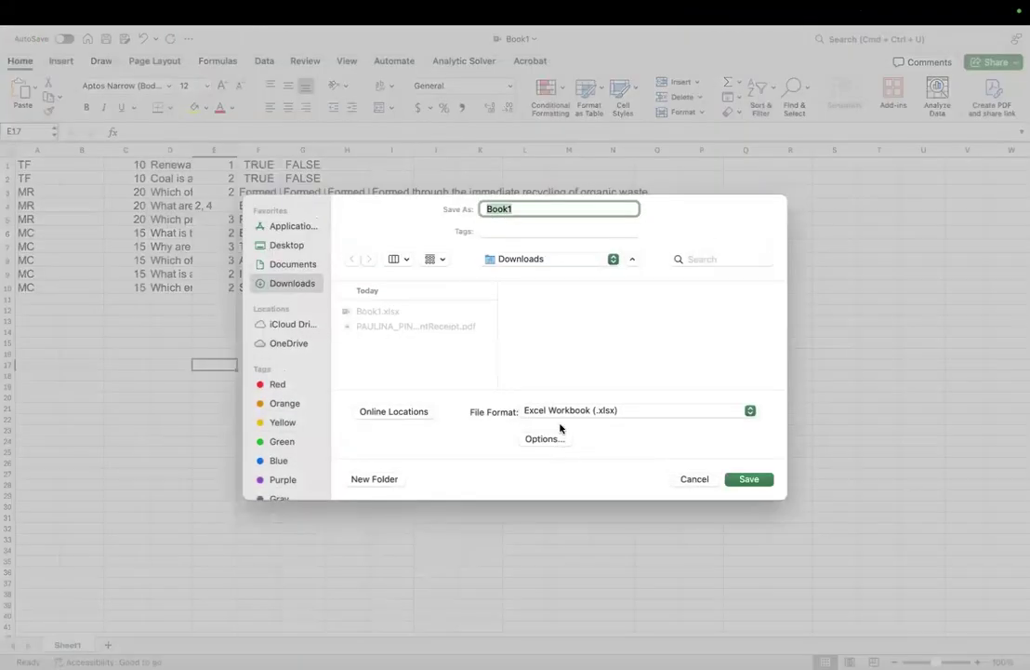
left_click(524, 411)
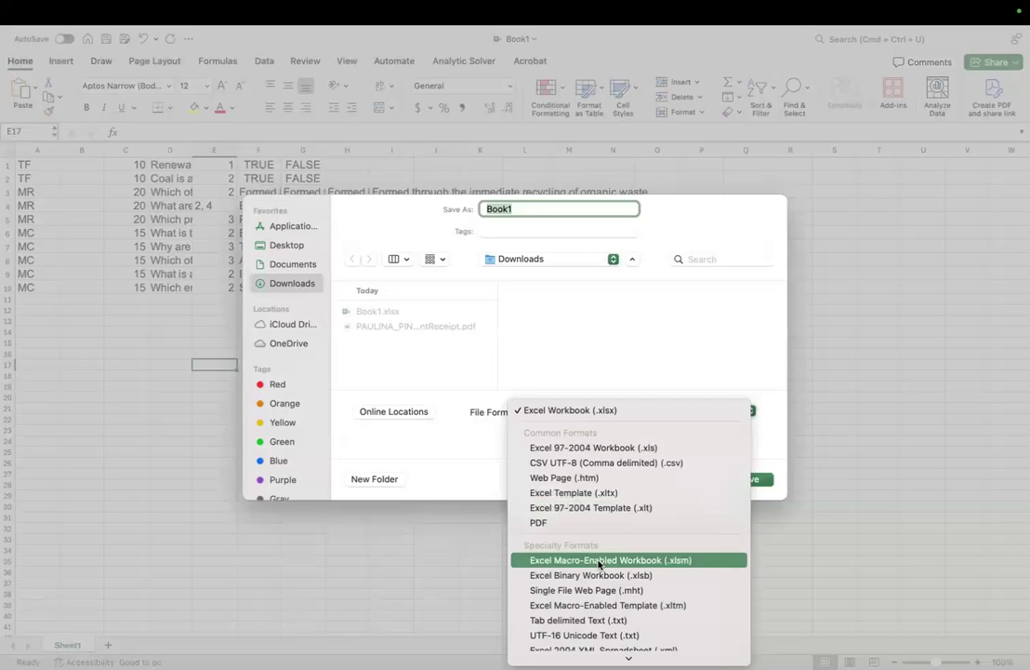
scroll(599, 564, "down", 5)
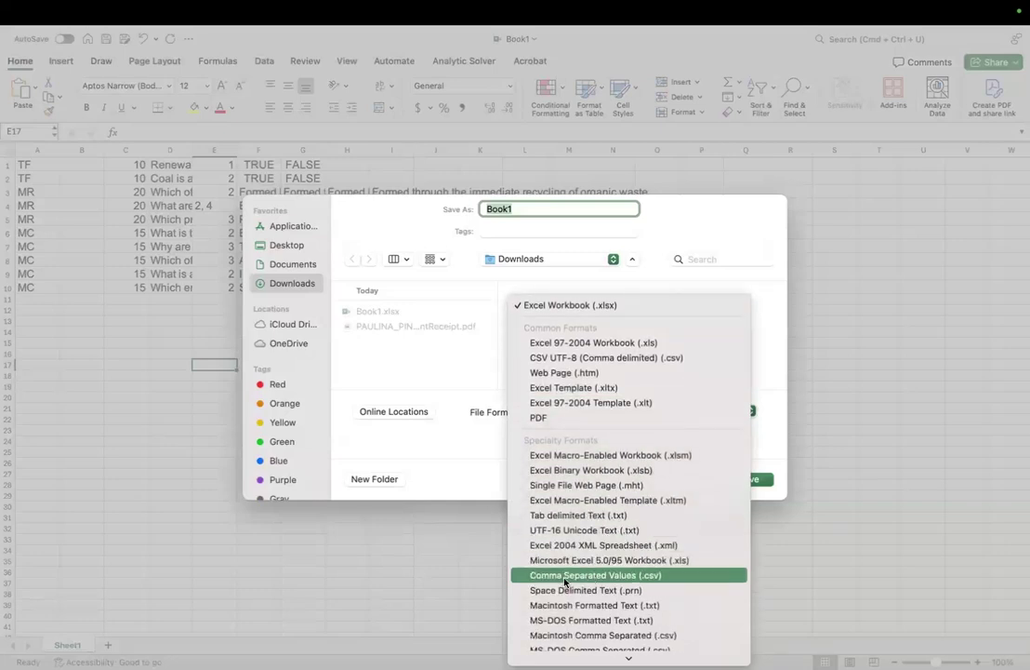
left_click(564, 580)
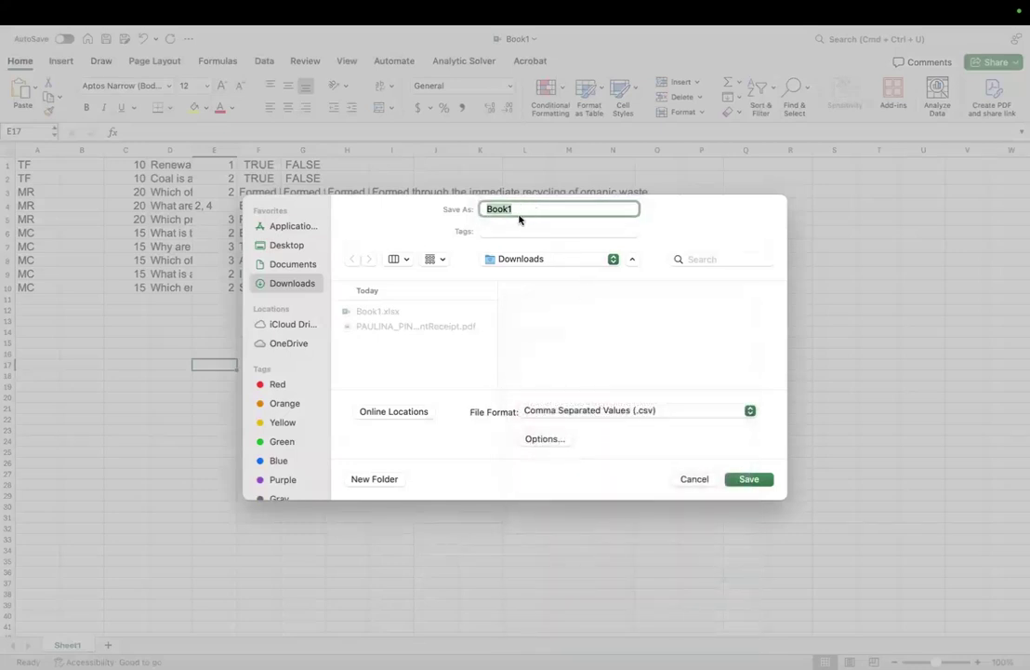
type("renewable energies quiz 1")
key("Return")
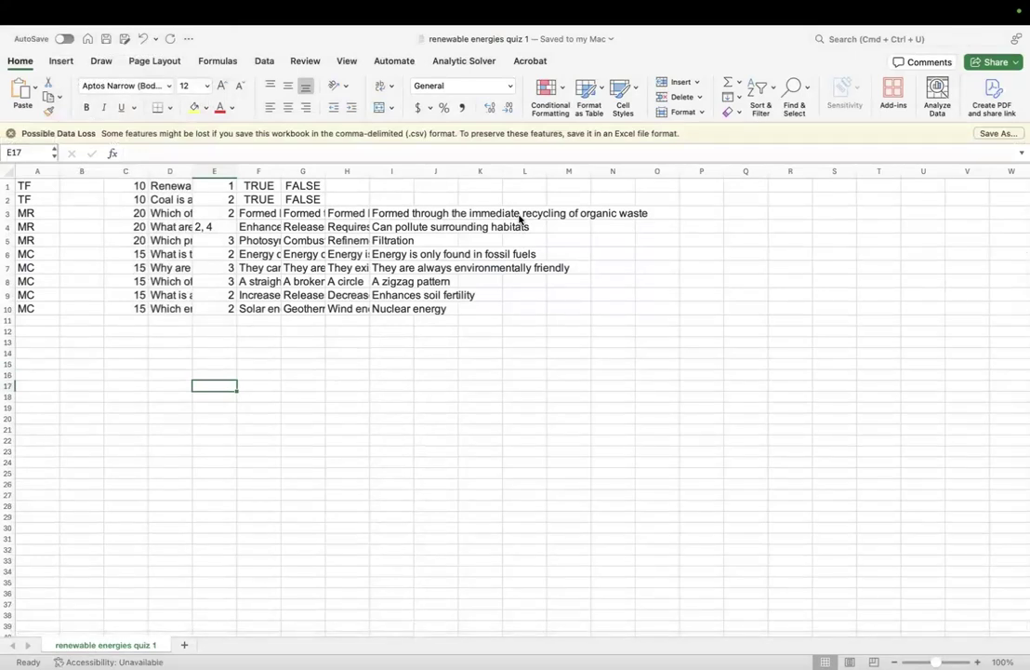
key("ctrl+Left")
key("ctrl+Right")
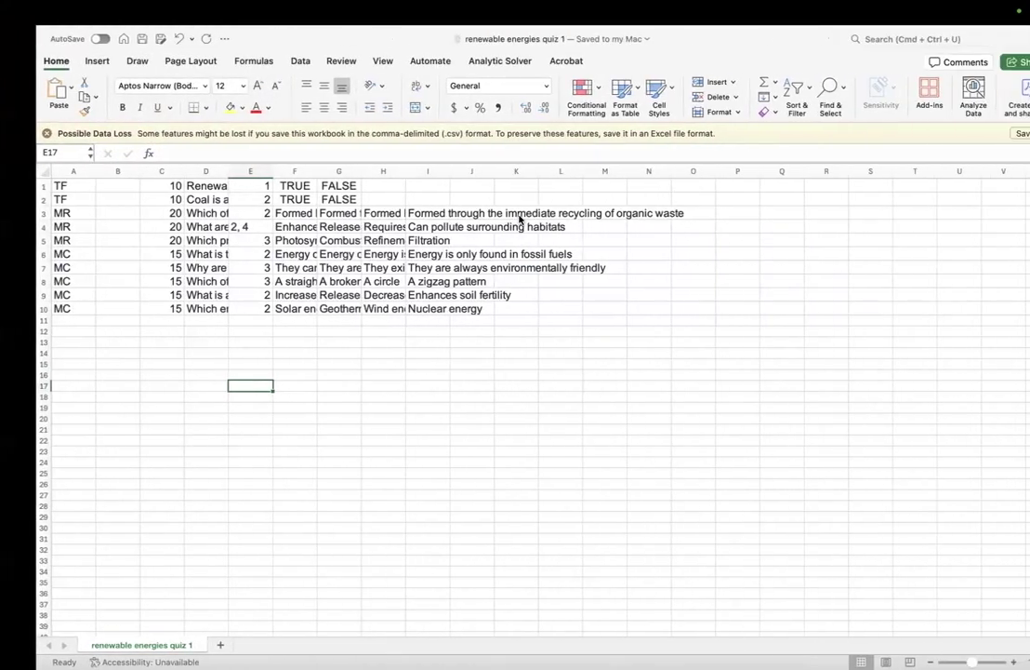
key("super+Tab")
key("super+Tab")
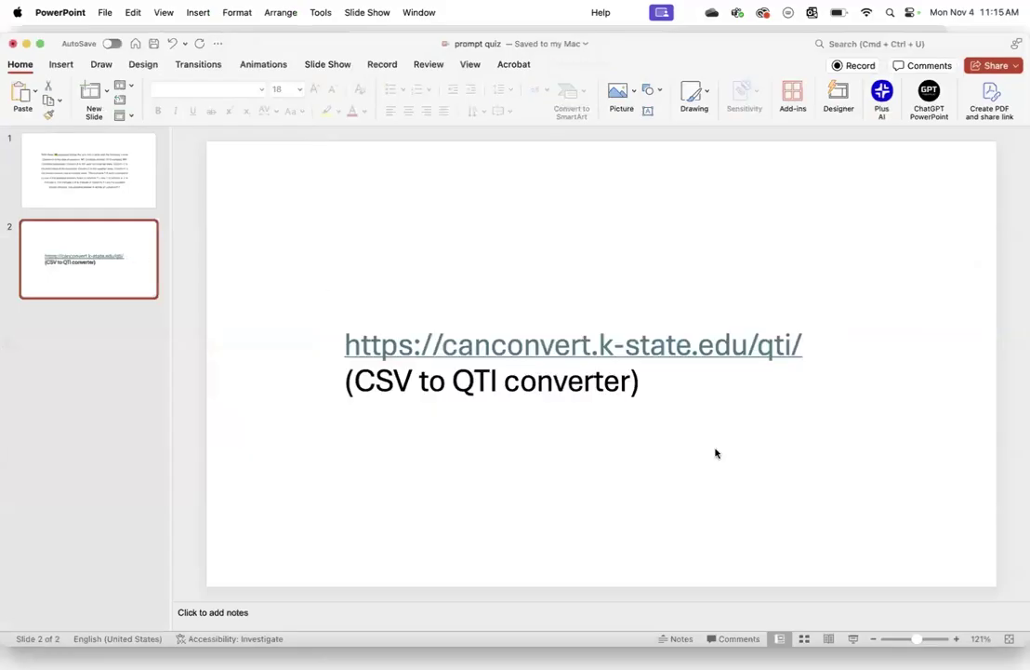
left_click(789, 337)
triple_click(789, 334)
double_click(790, 335)
left_click_drag(827, 336, 393, 346)
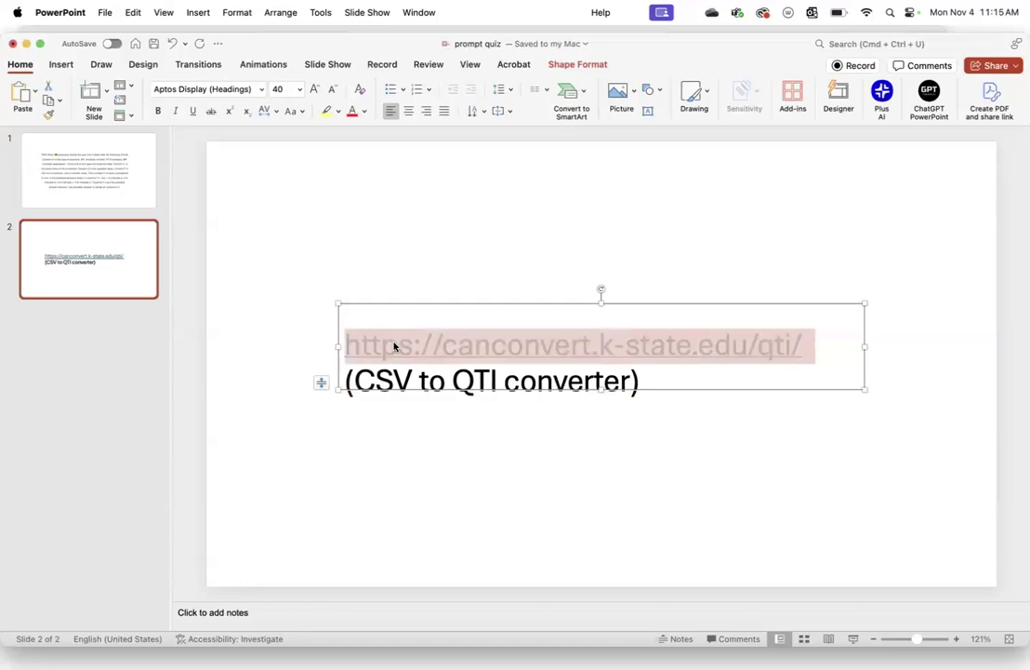
Convert "renewable energies quiz 1.csv" from Downloads to Canvas QTI format with the Classic to Canvas (QTI 2.0) Converter in Chrome
key("super+Tab")
key("super+Tab")
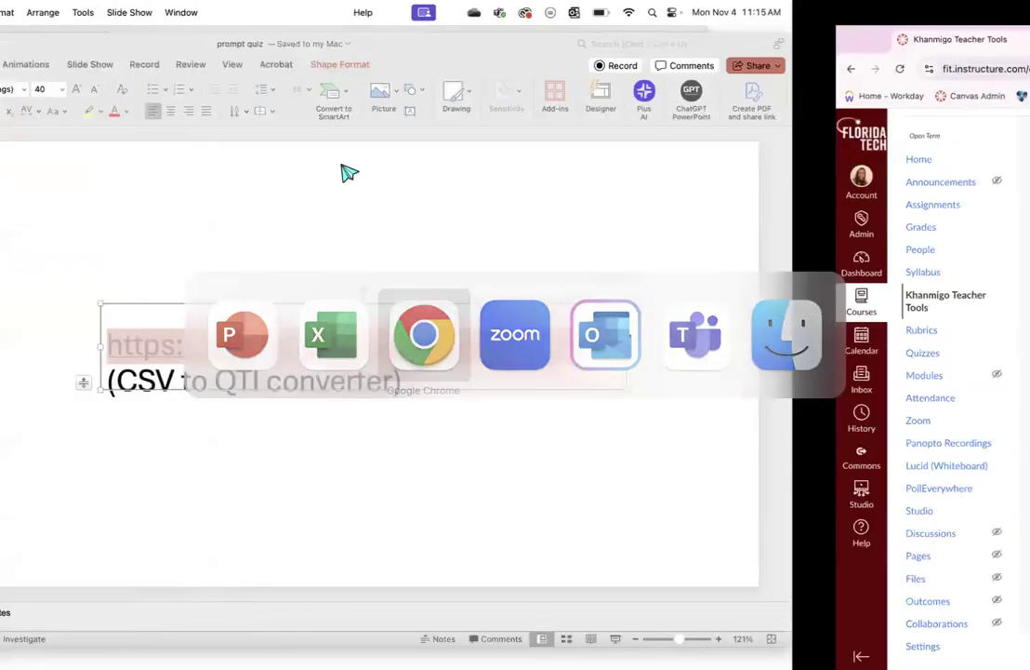
left_click(287, 41)
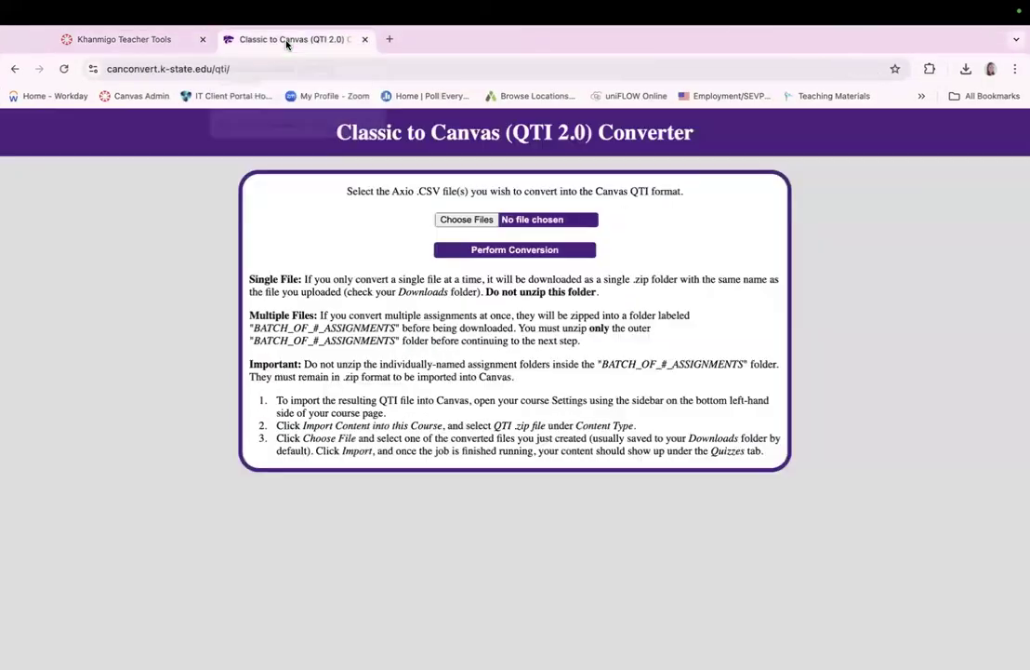
left_click(456, 220)
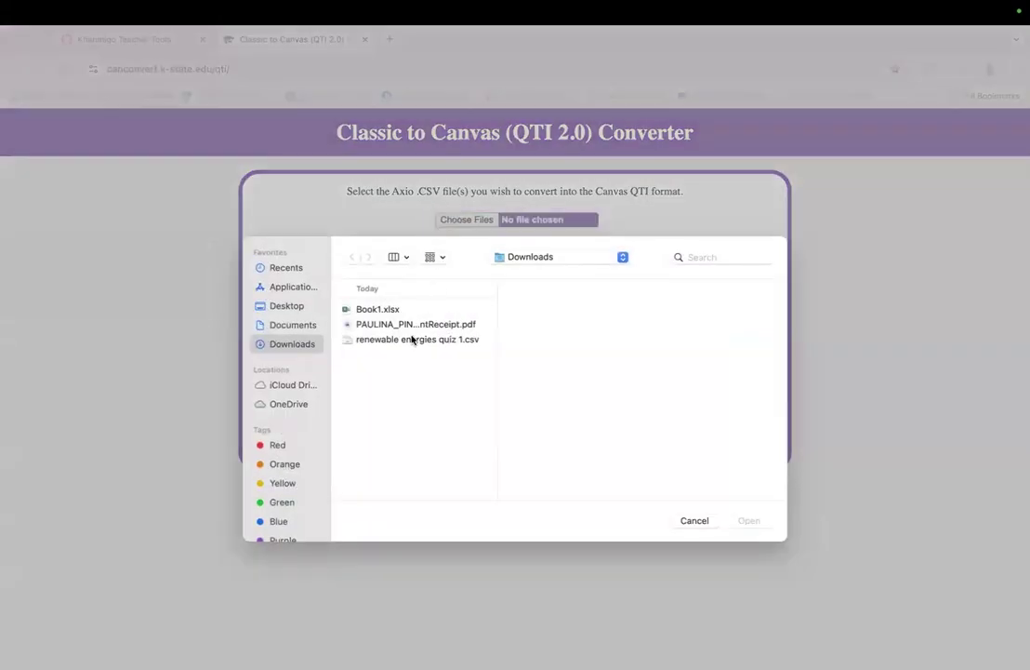
left_click(404, 344)
left_click(750, 519)
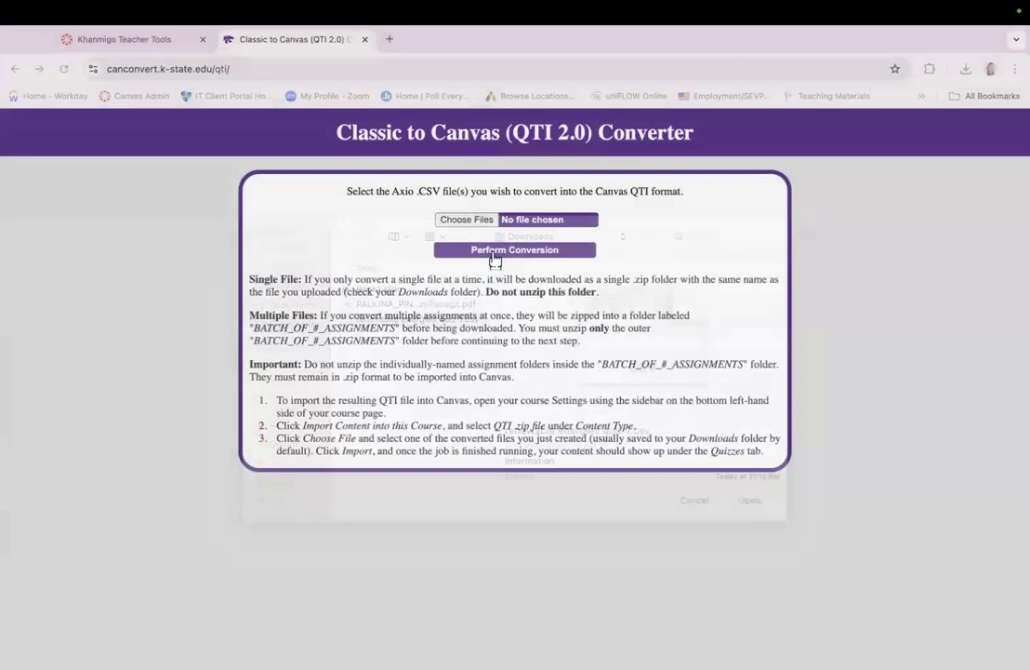
left_click(498, 253)
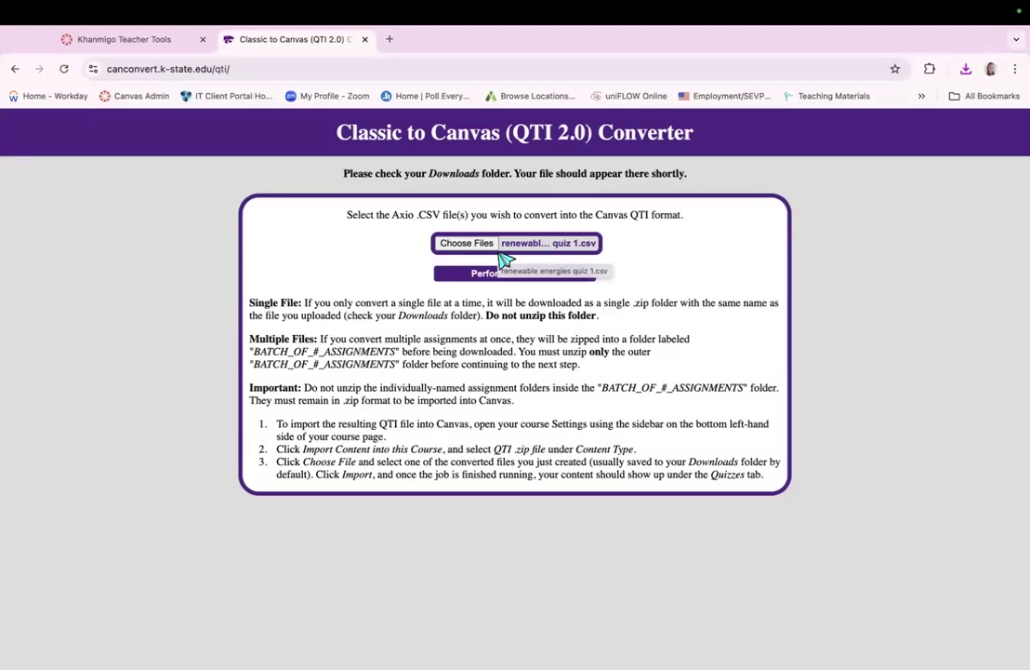
Switch back to the Canvas course, open its course content import and set the content type to QTI .zip file
left_click(154, 41)
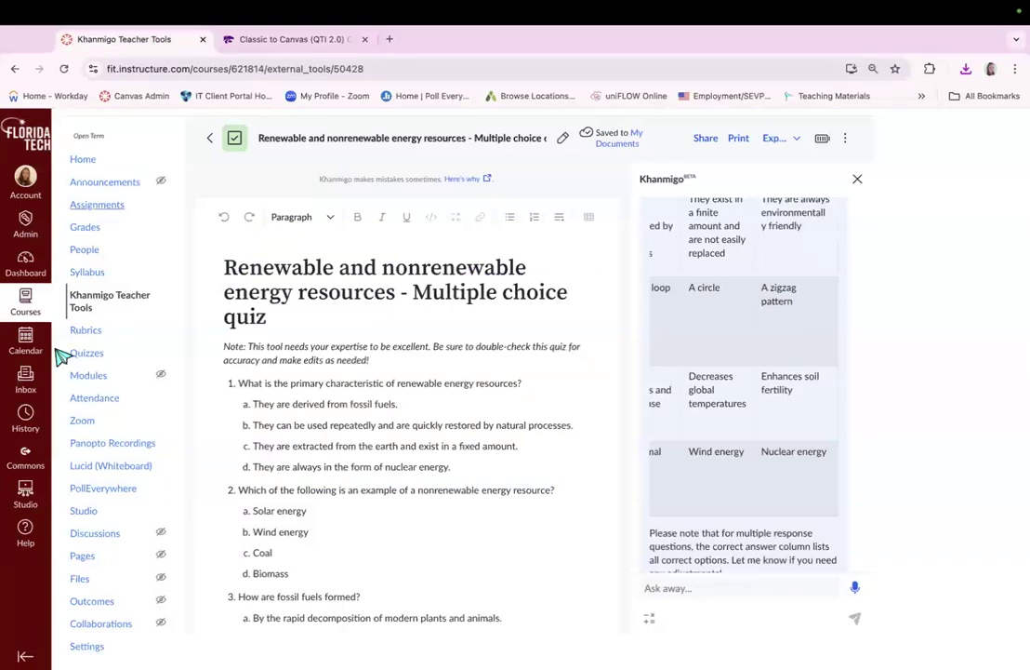
scroll(106, 519, "down", 1)
left_click(89, 623)
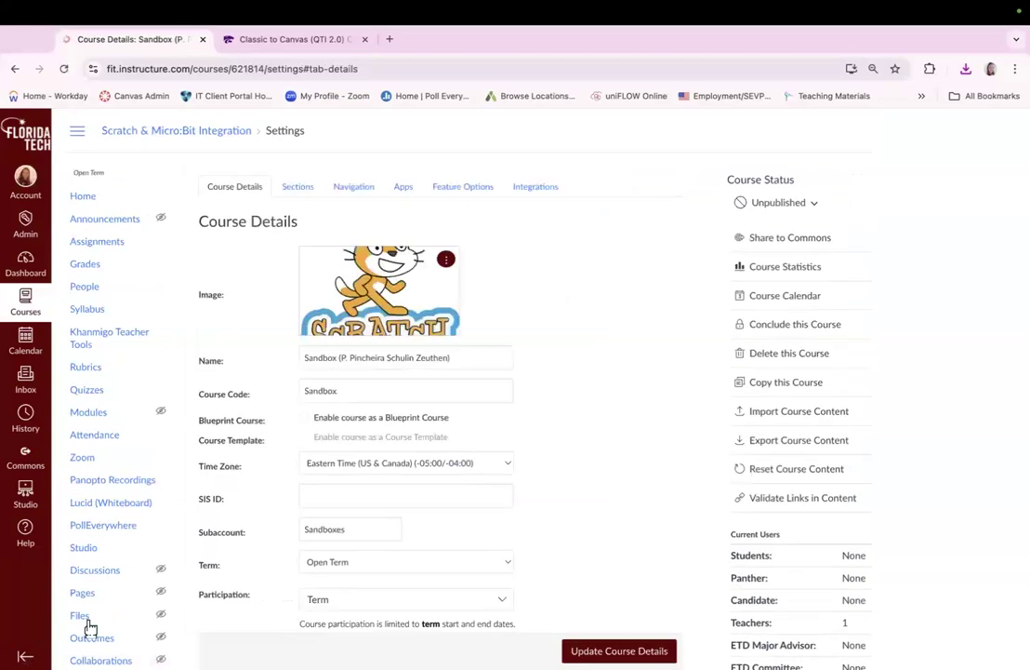
left_click(784, 419)
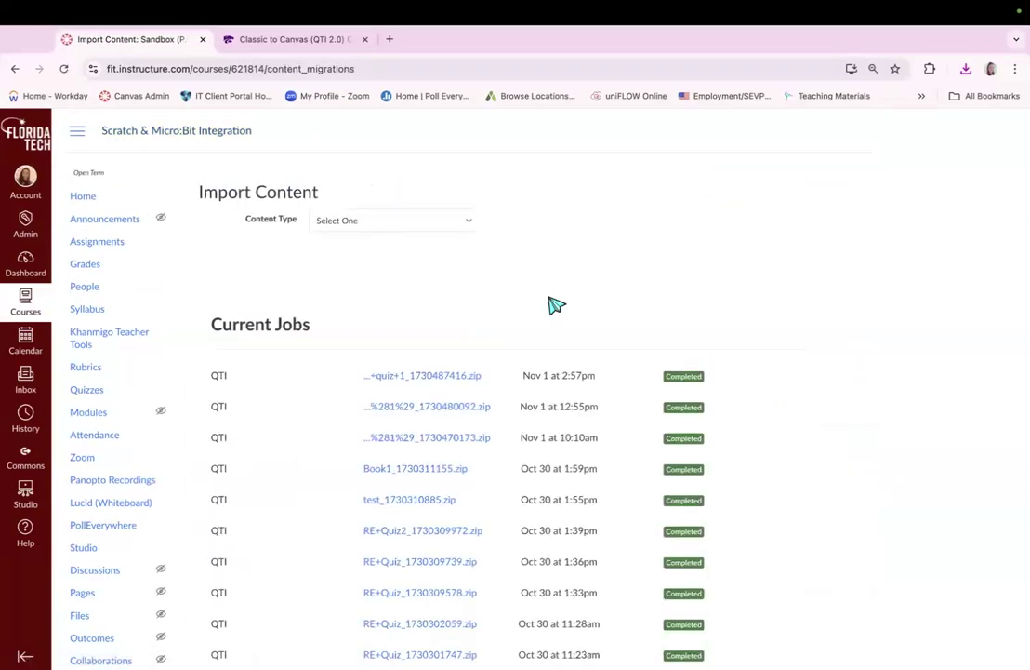
left_click(431, 223)
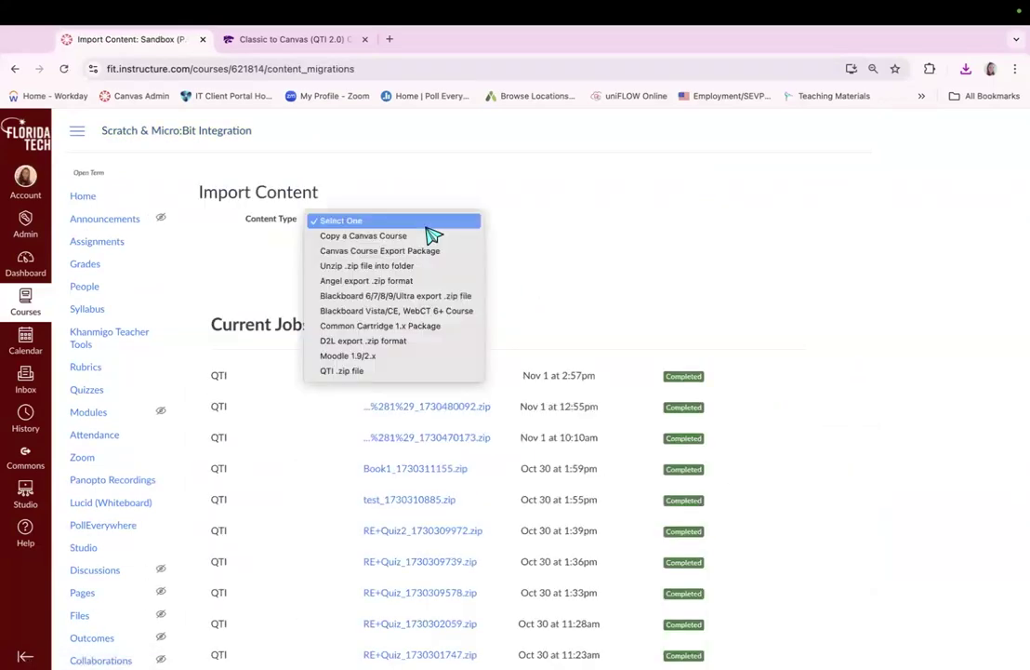
left_click(385, 371)
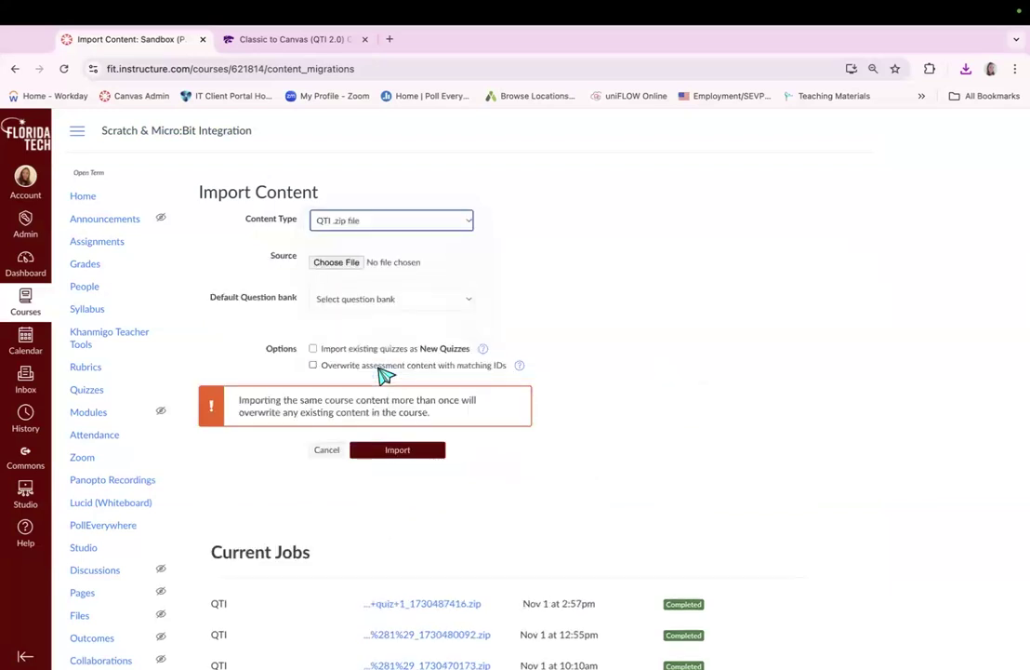
Choose "renewable energies quiz 1_1730736954.zip" from Downloads as the import source file
left_click(345, 266)
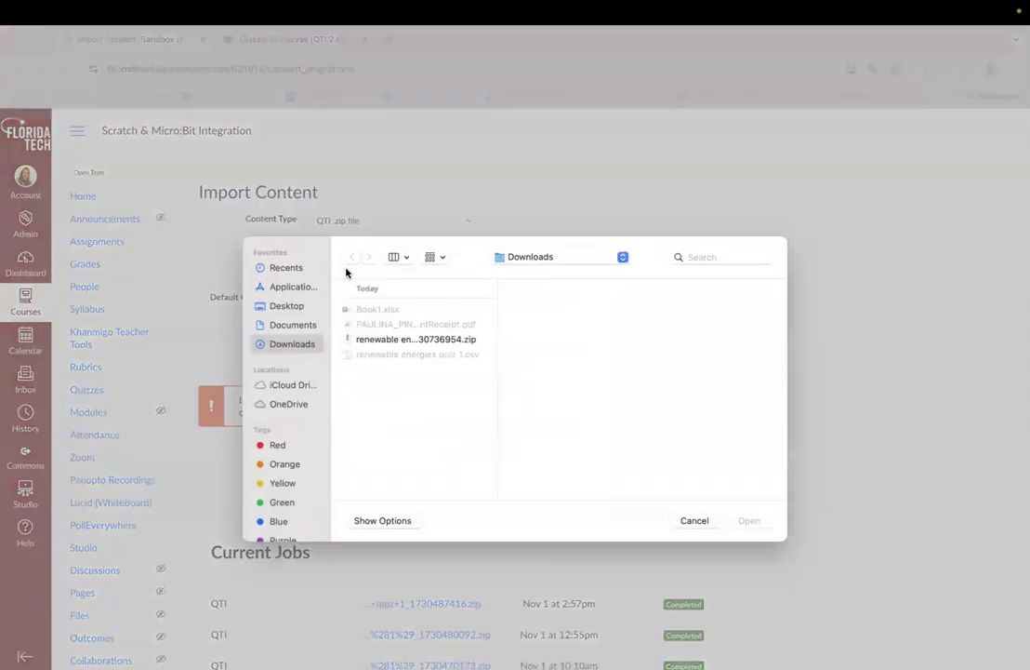
left_click(410, 340)
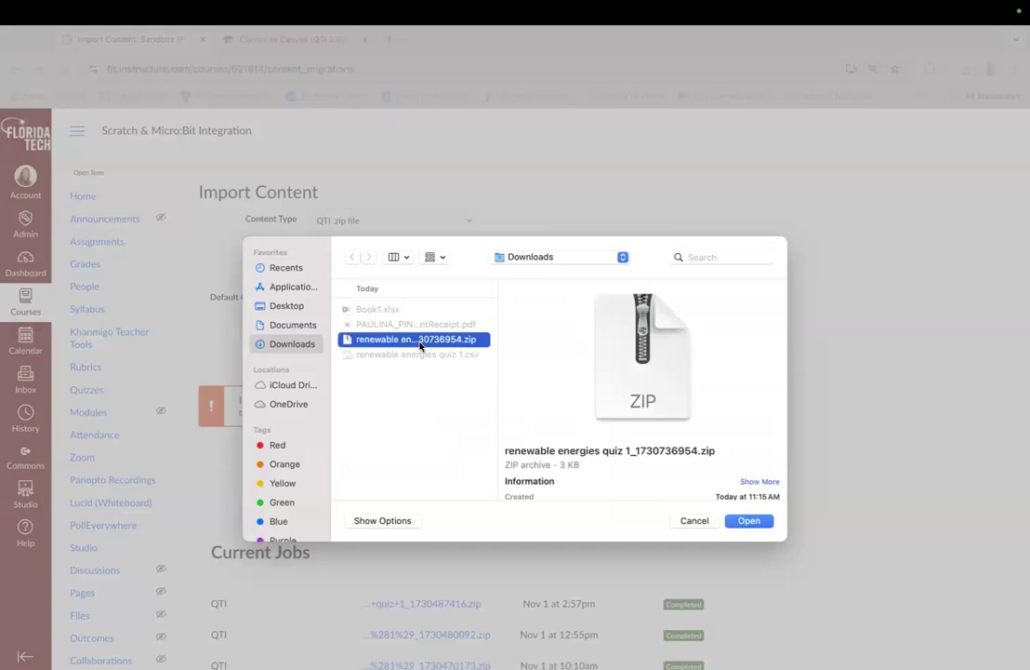
left_click(749, 521)
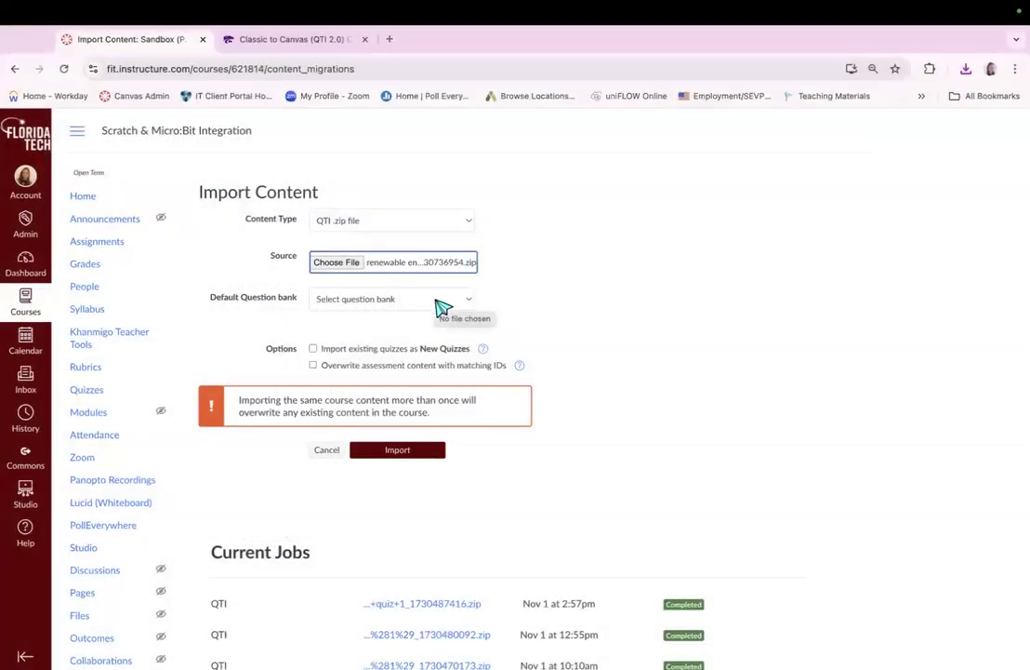
Set the default question bank to a new one named "Renewable Energies" and run the import
left_click(441, 303)
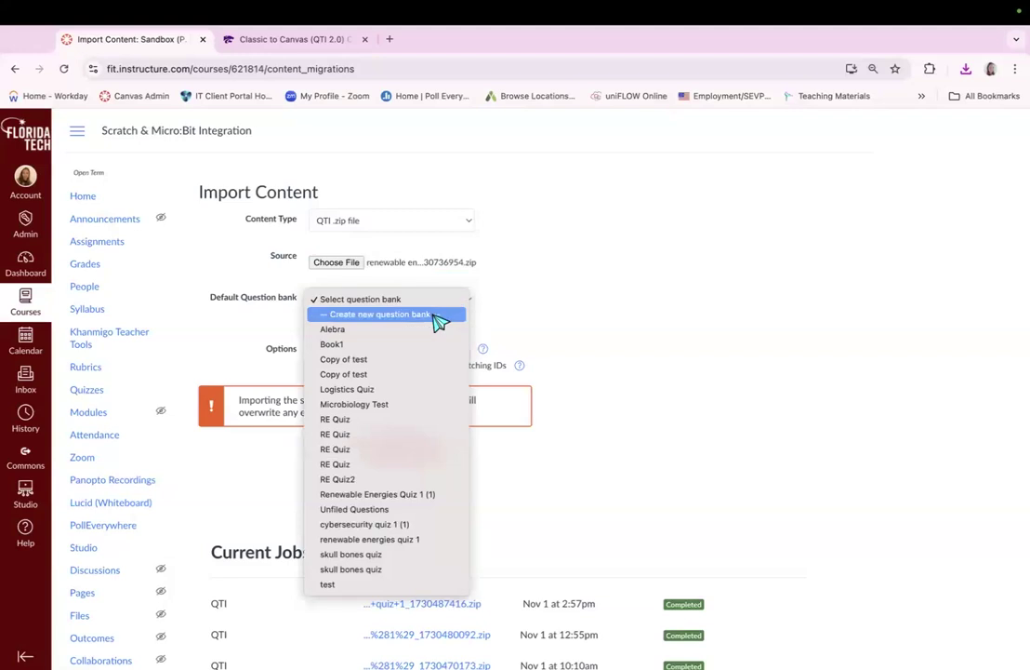
left_click(439, 316)
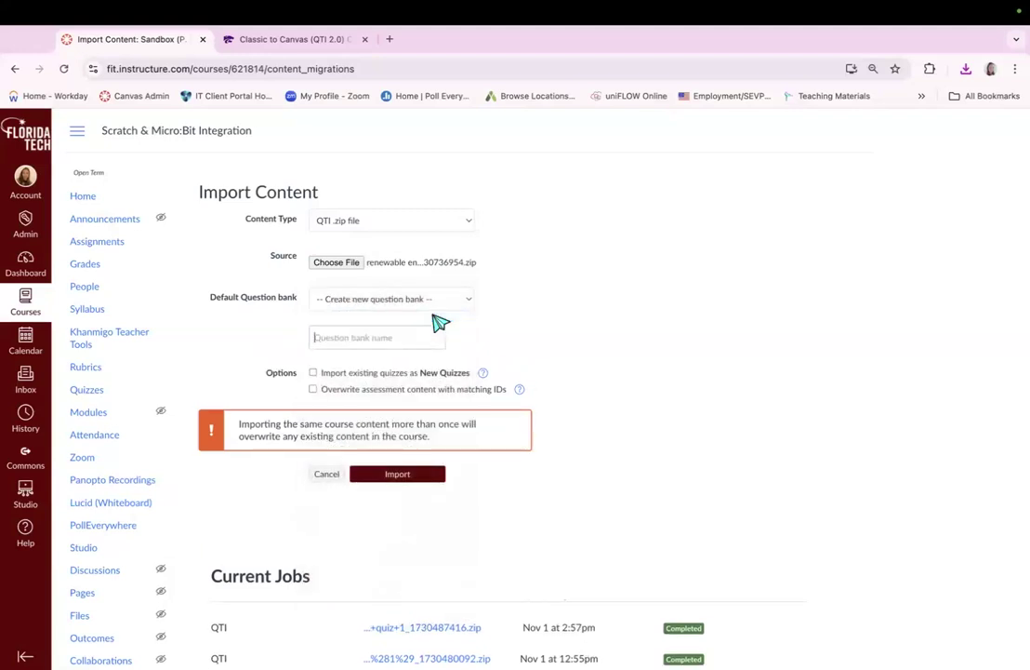
left_click(437, 336)
type("Re")
left_click(430, 370)
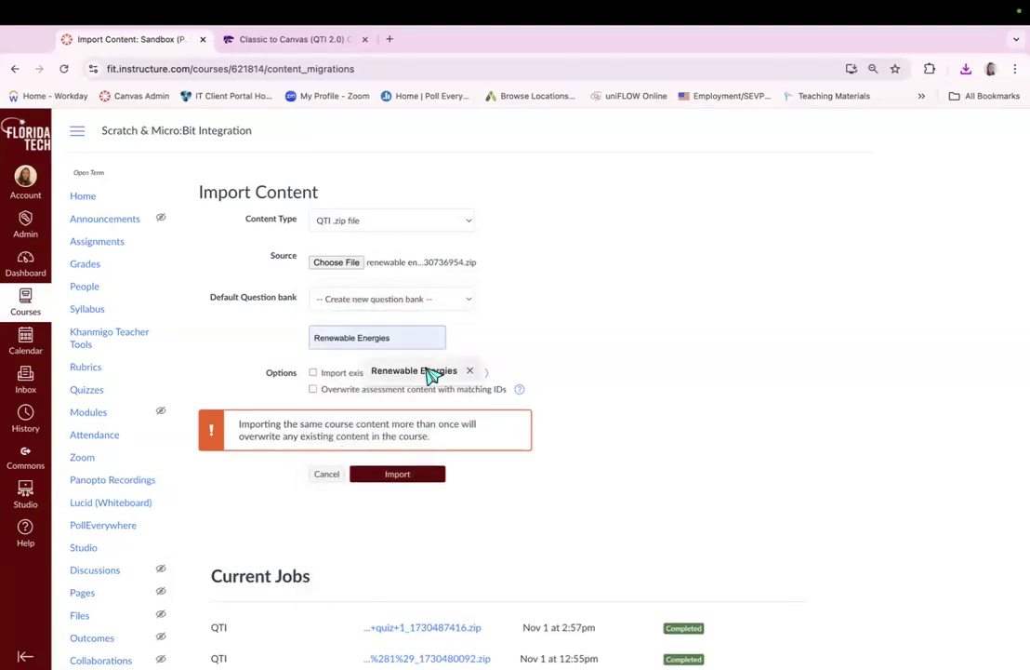
scroll(455, 408, "down", 2)
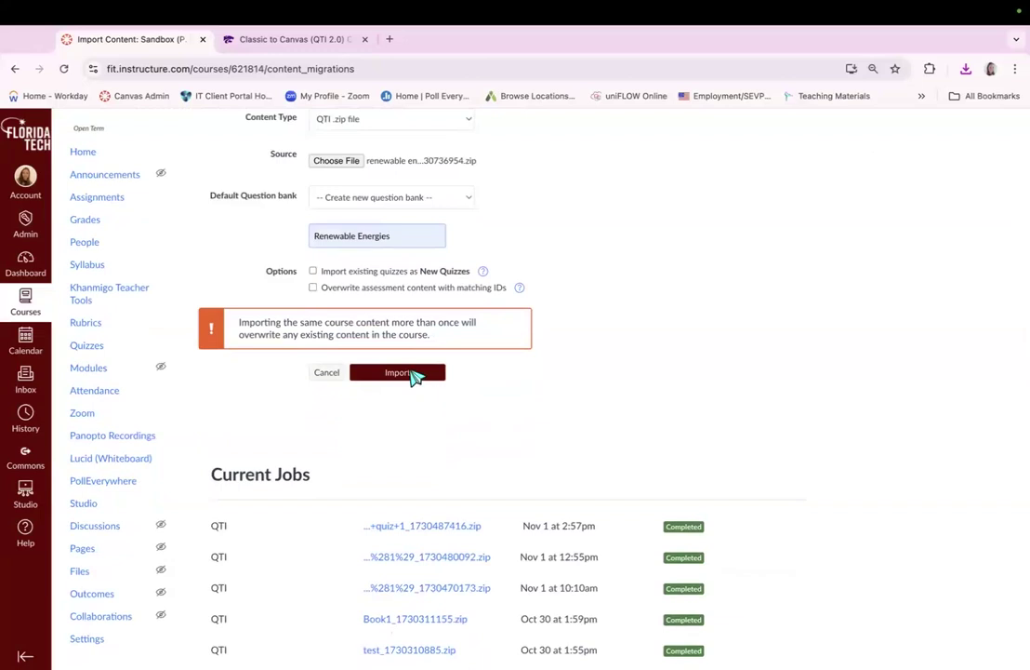
left_click(414, 373)
scroll(862, 520, "down", 2)
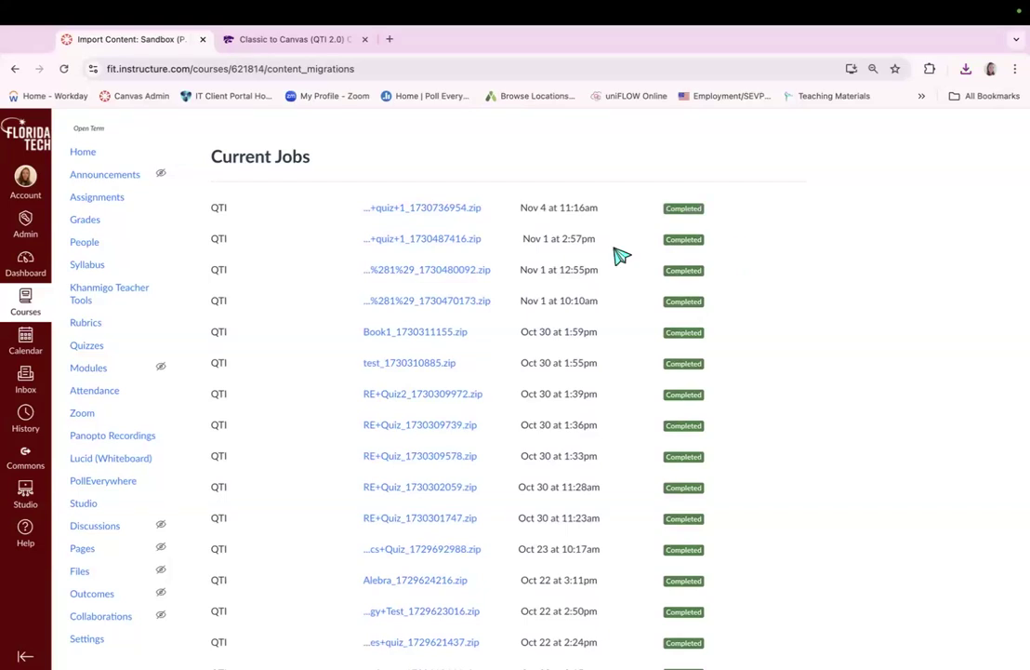
Preview the unpublished "renewable energies quiz 1" from the course quizzes, review all its questions, and return to the quiz list
left_click(87, 346)
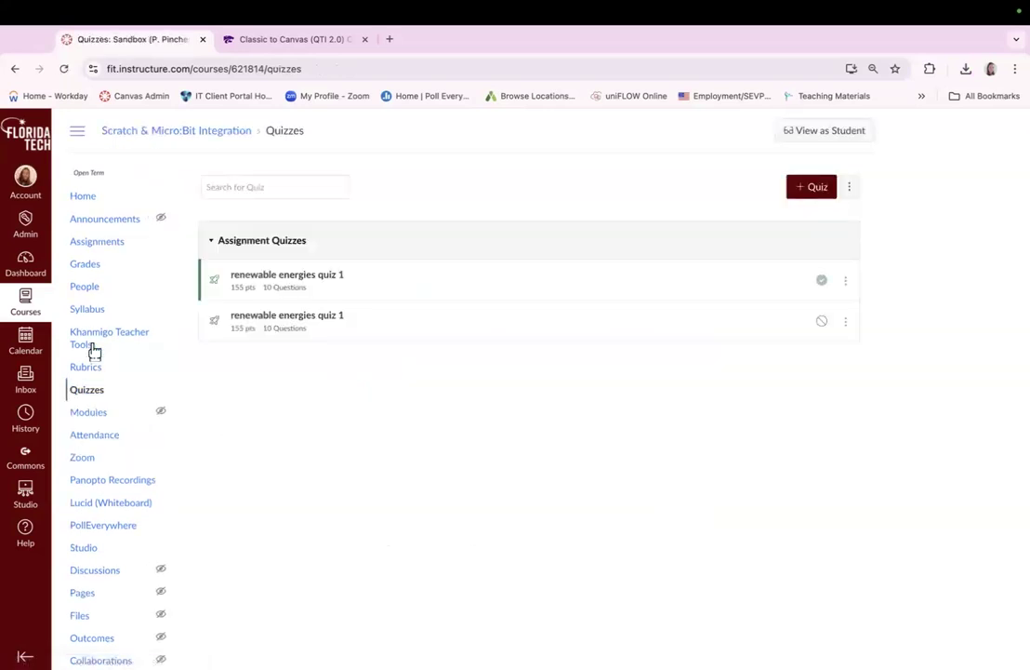
left_click(303, 322)
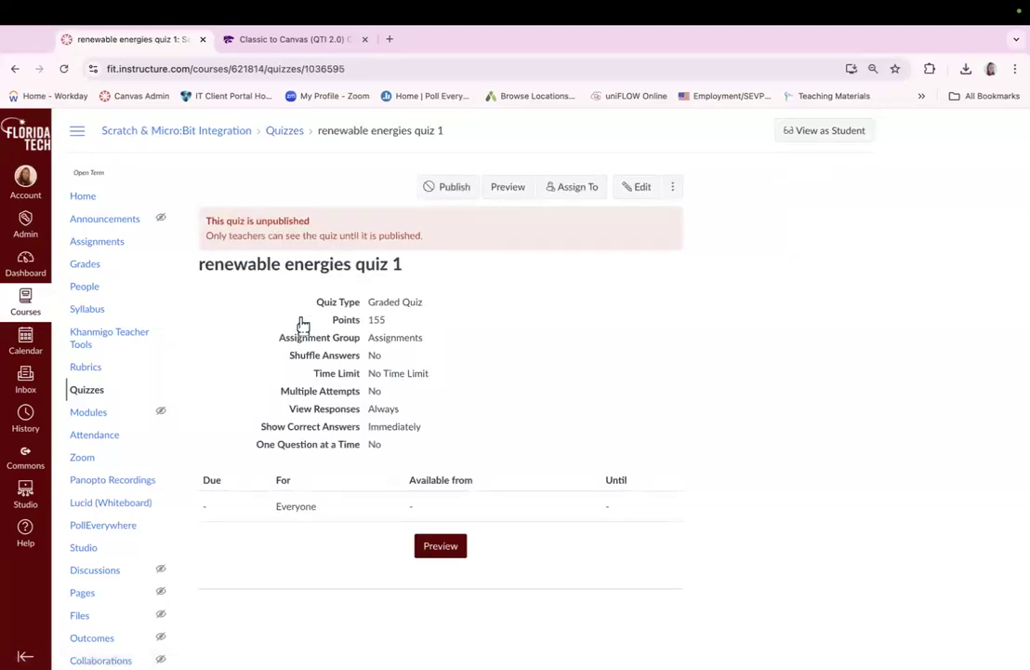
left_click(447, 550)
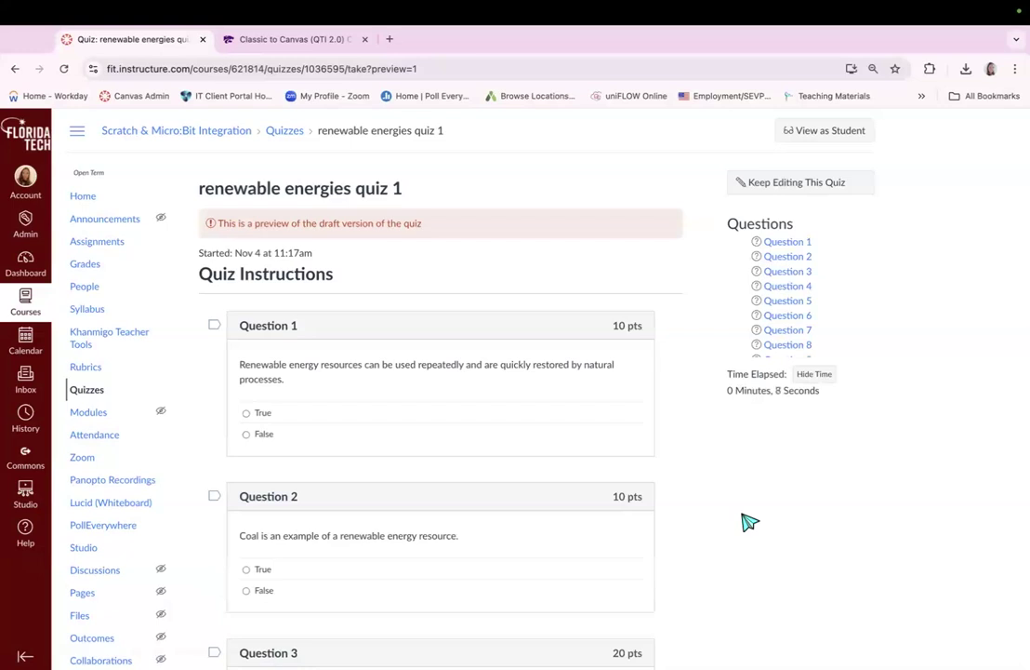
scroll(750, 521, "down", 5)
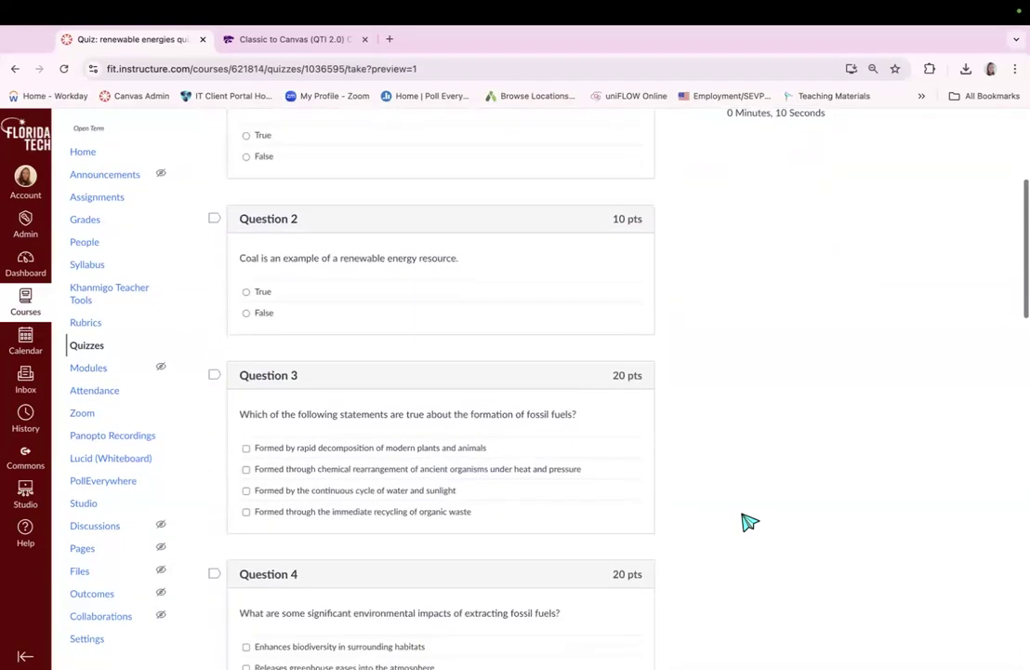
scroll(749, 522, "down", 5)
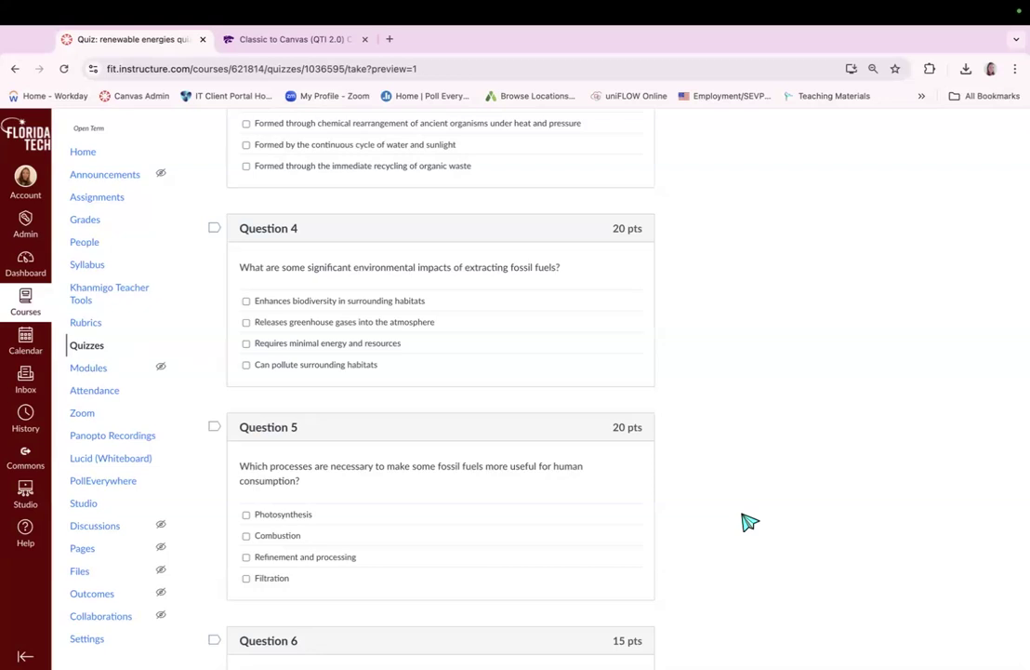
scroll(749, 522, "down", 3)
scroll(749, 521, "down", 12)
scroll(749, 522, "down", 2)
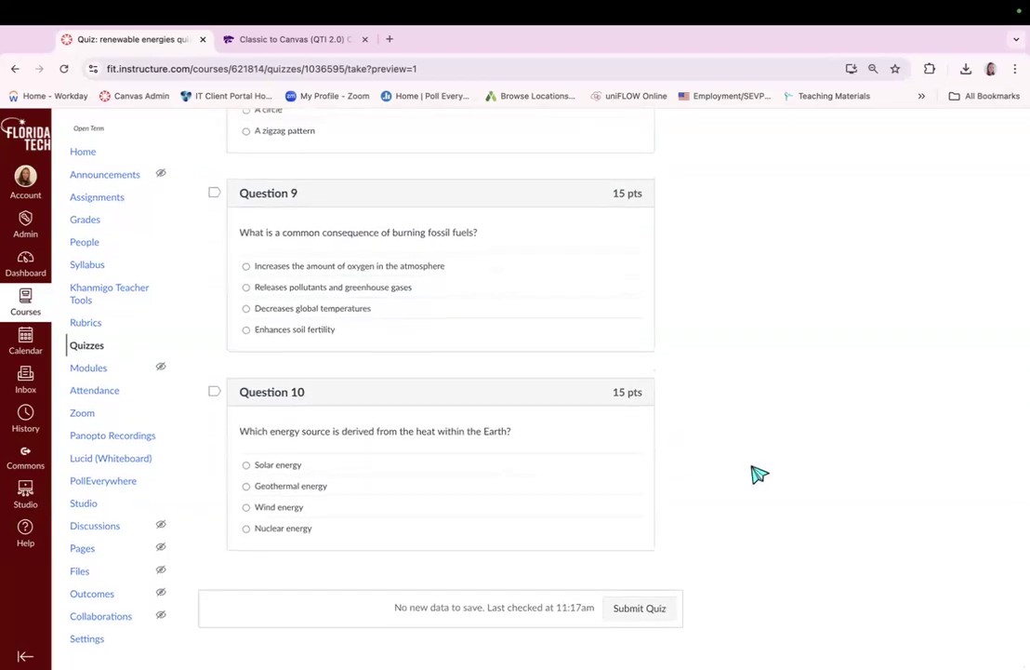
scroll(760, 474, "up", 17)
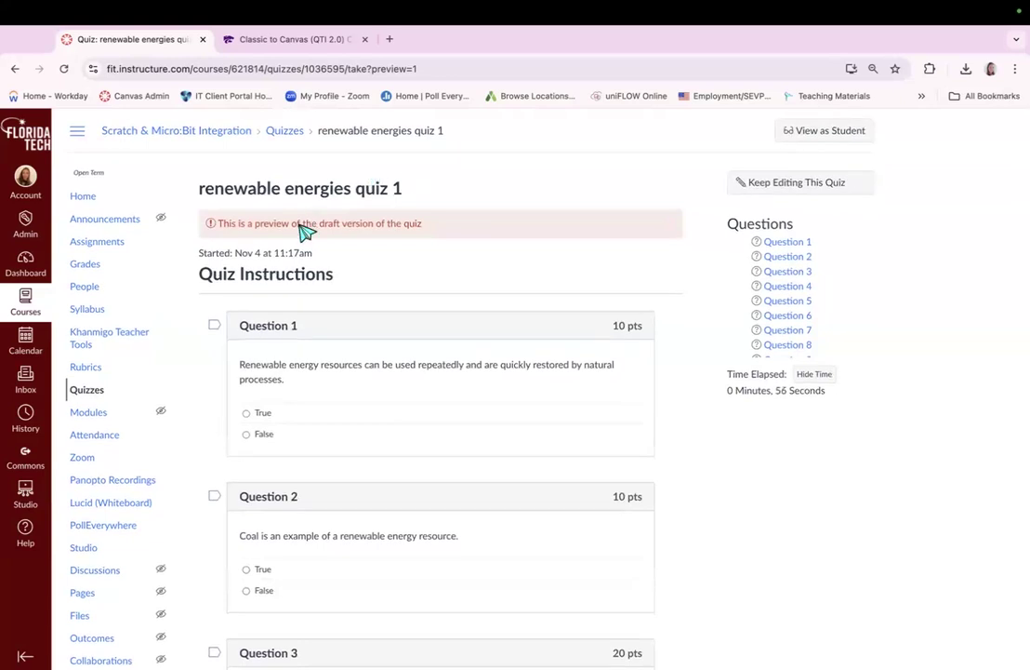
left_click(15, 71)
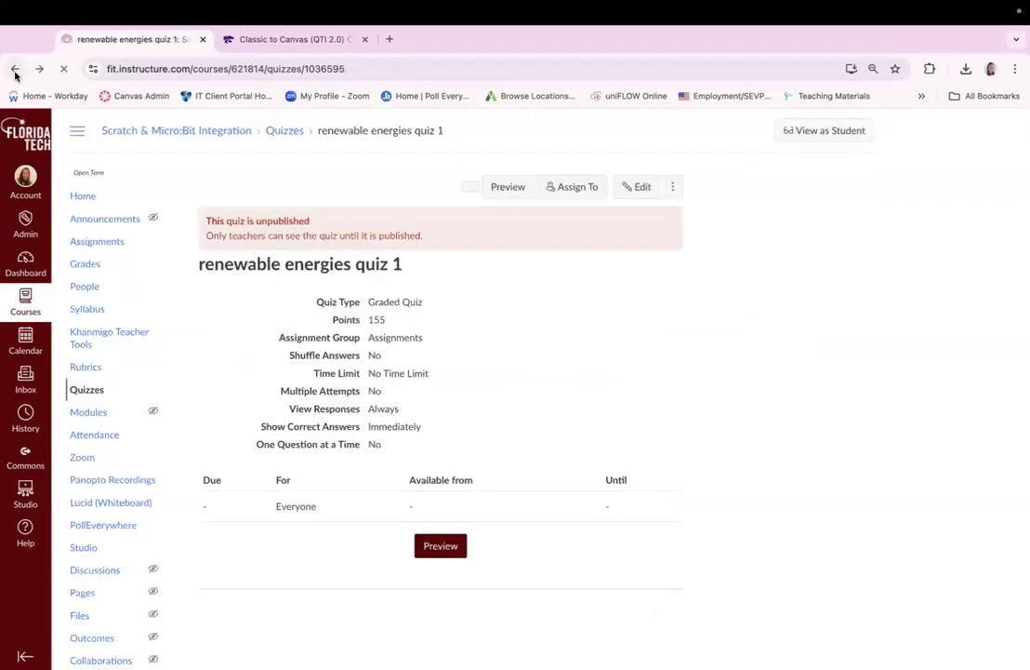
left_click(15, 69)
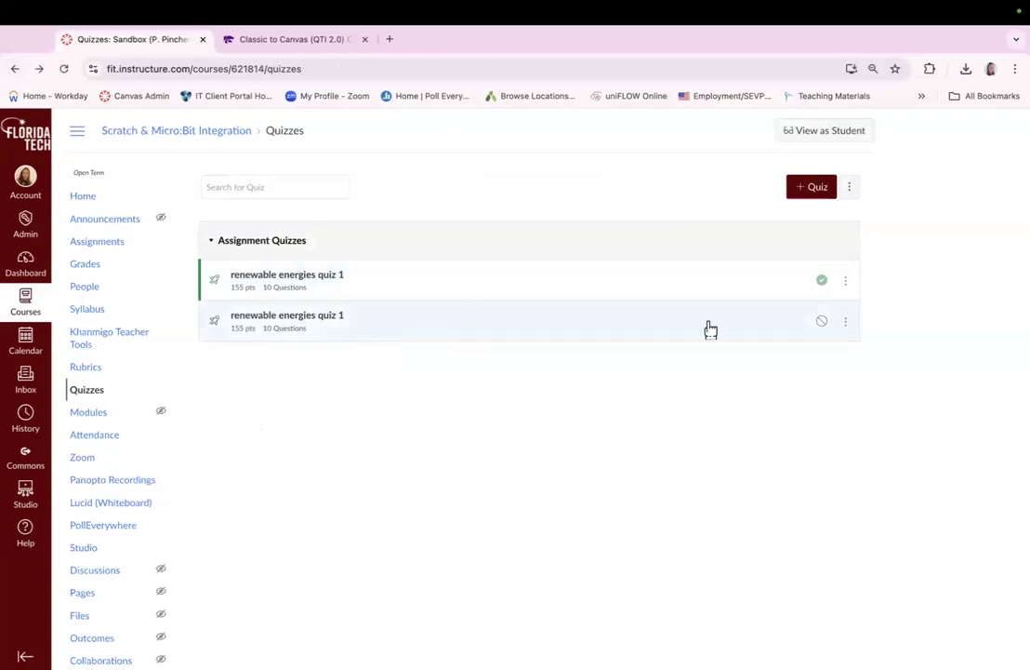